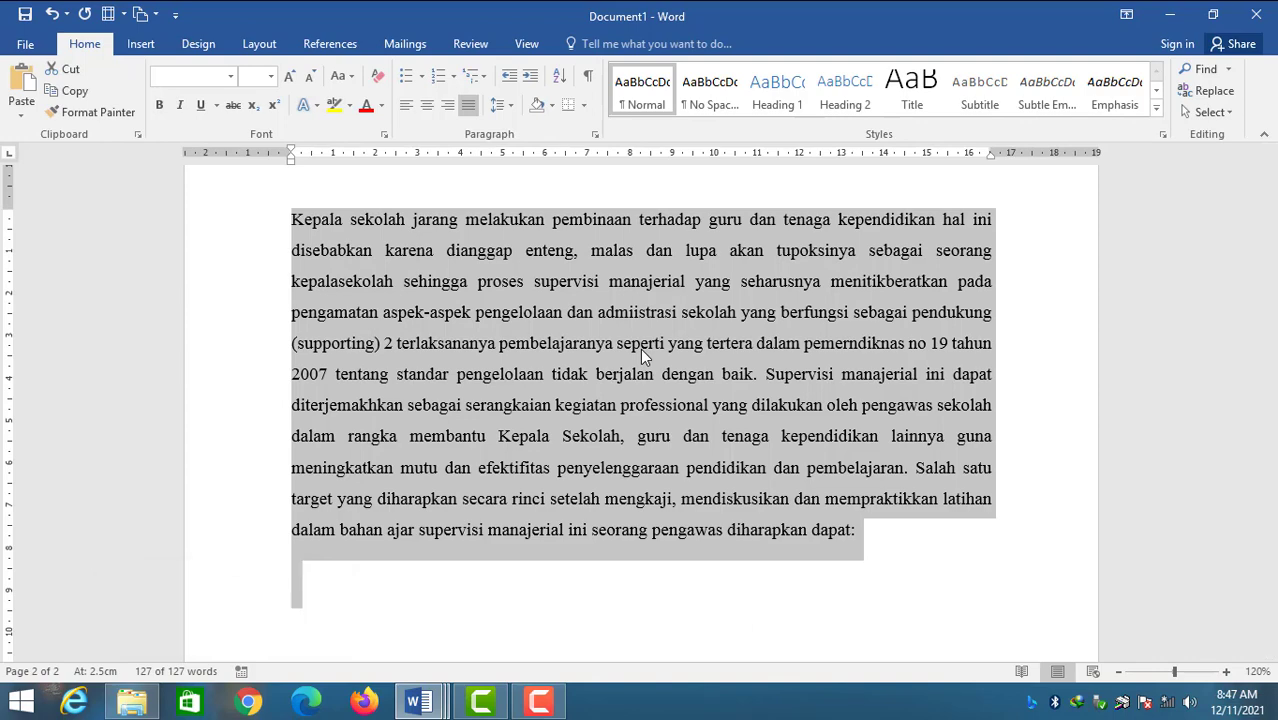
Step: Switch the selected paragraph's line spacing to single, double, and back to 1.5 lines
key(ctrl+1)
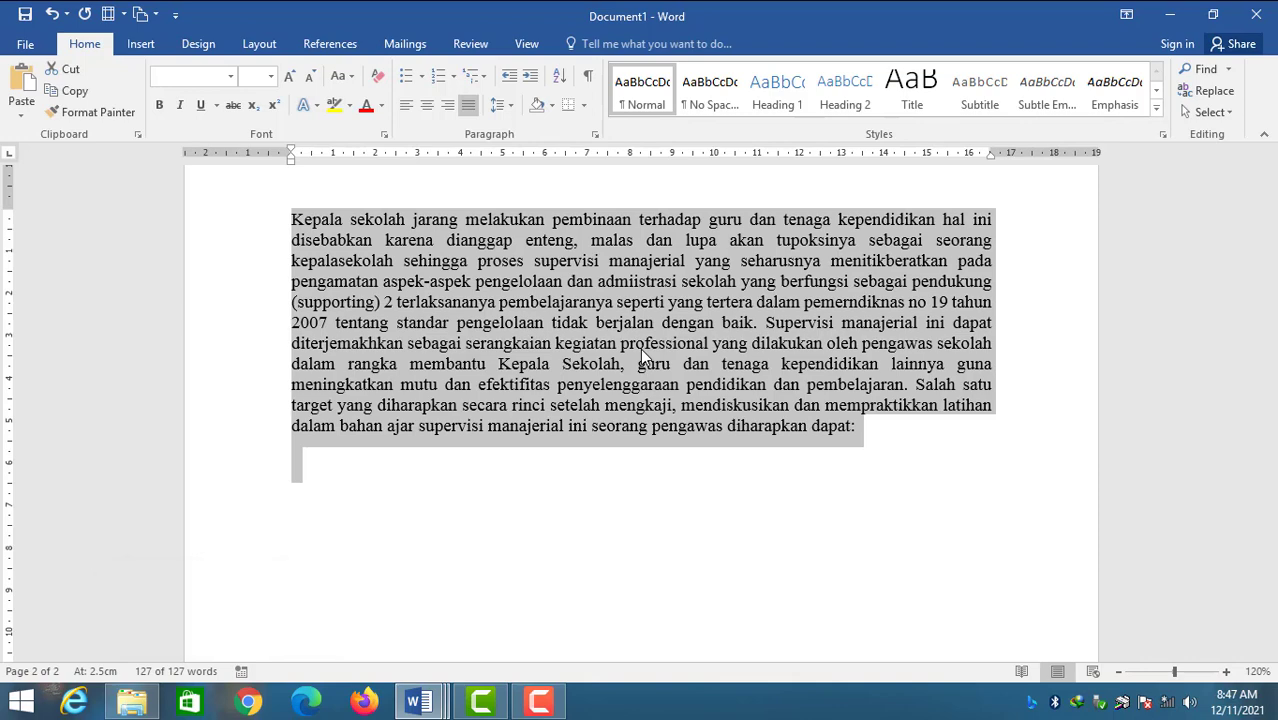
key(ctrl+2)
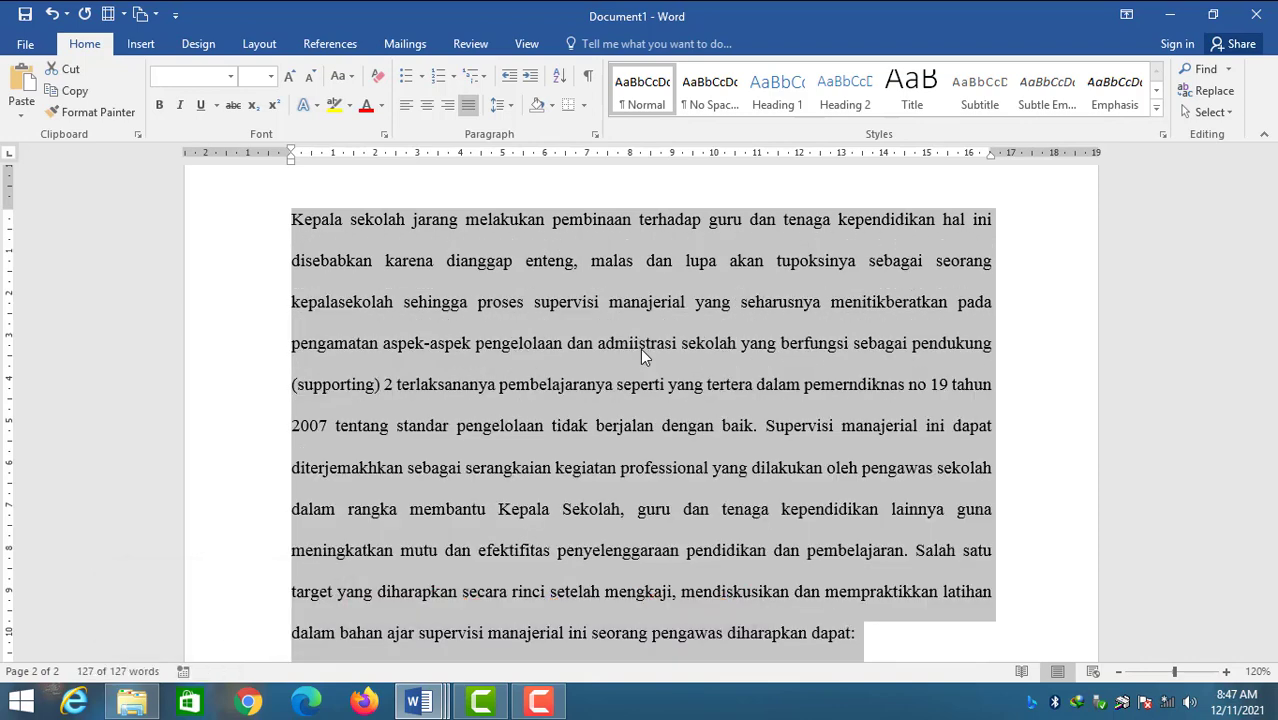
key(ctrl+5)
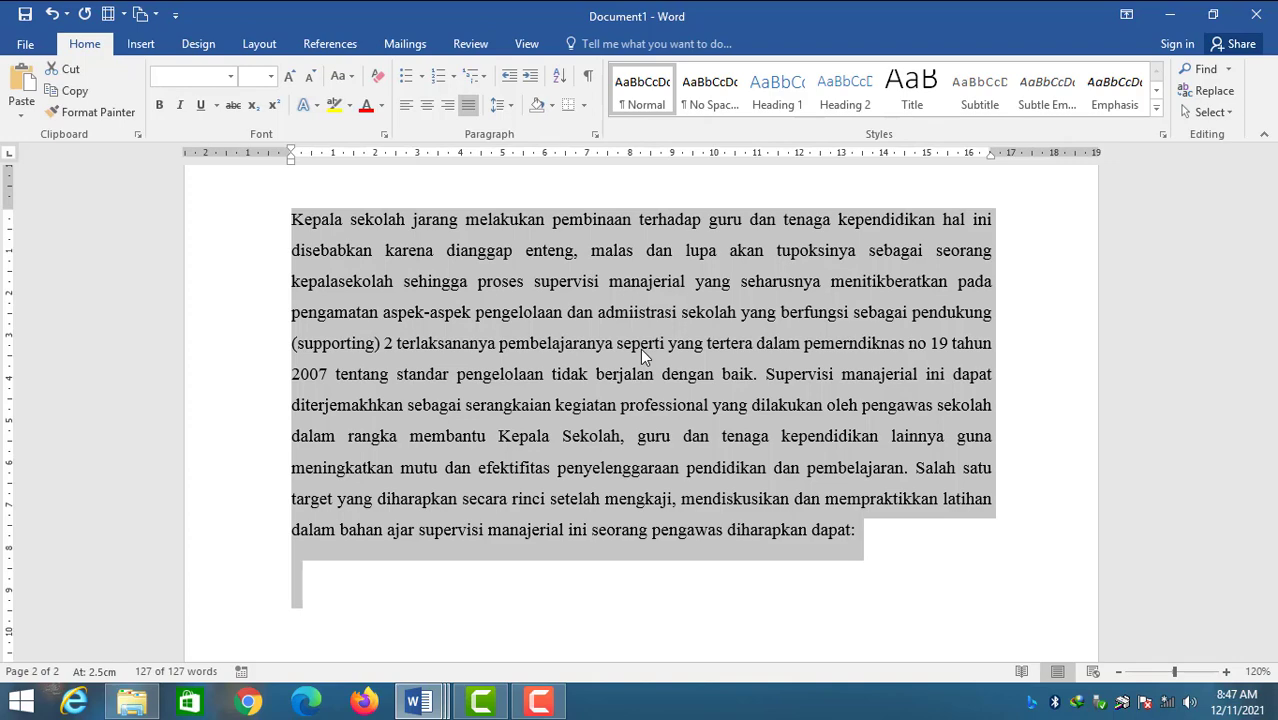
Step: Align the selected paragraph to the center, left and right, and return it to justified
key(ctrl+e)
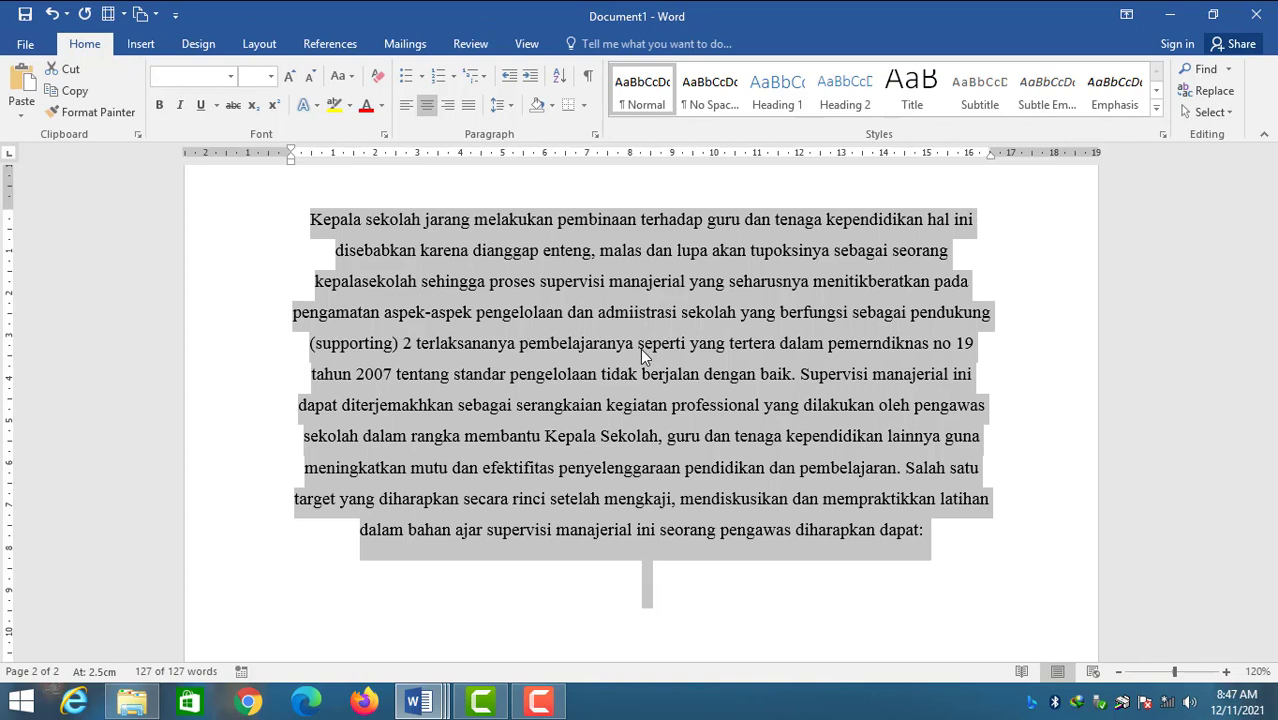
key(ctrl+l)
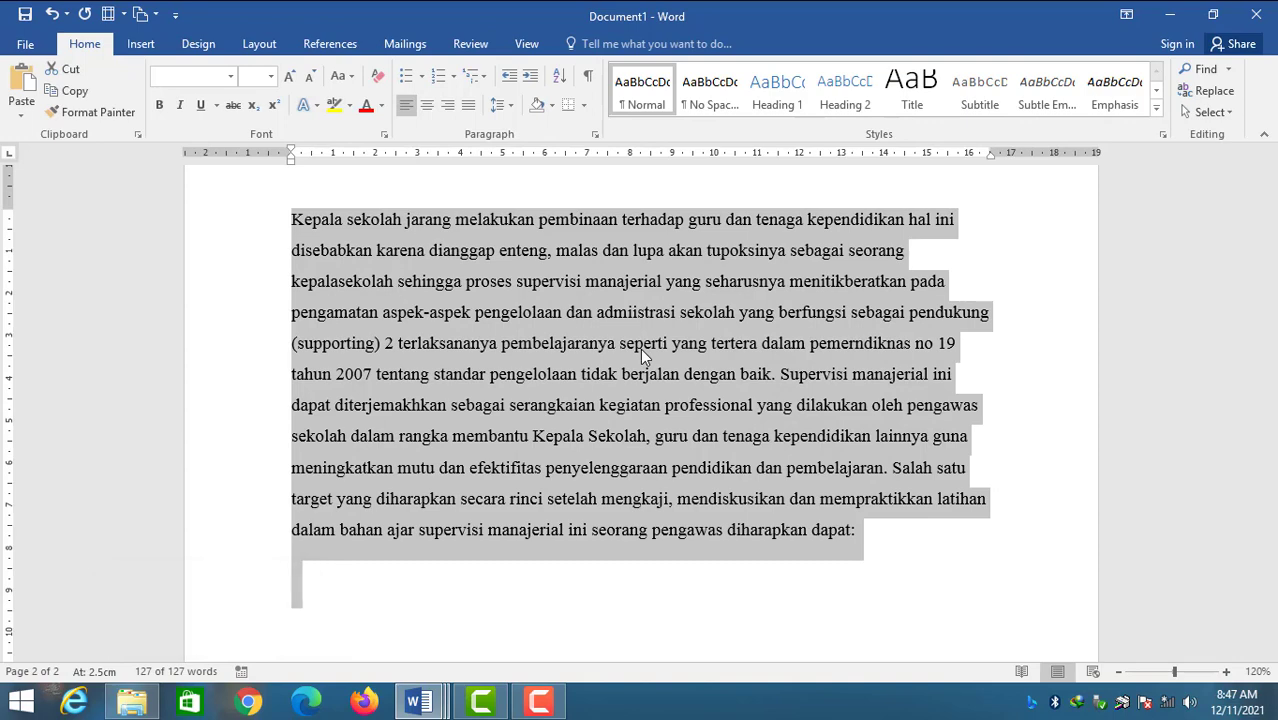
key(ctrl+r)
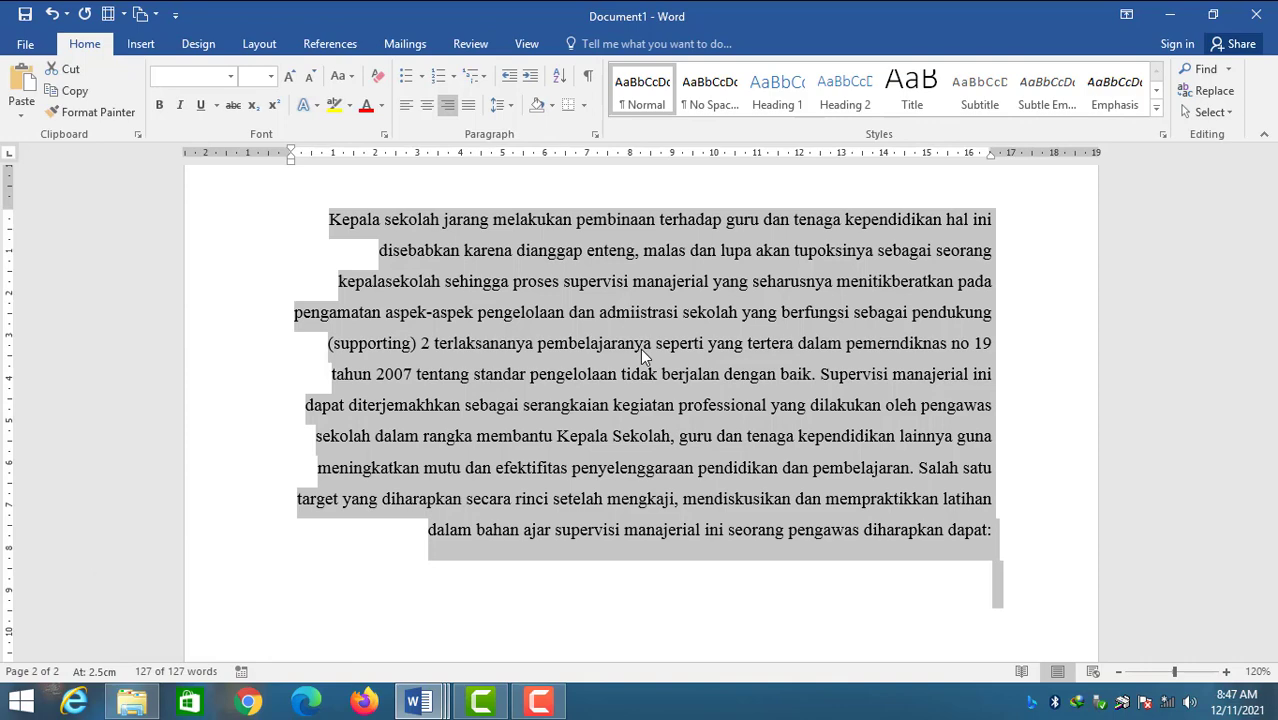
key(ctrl+j)
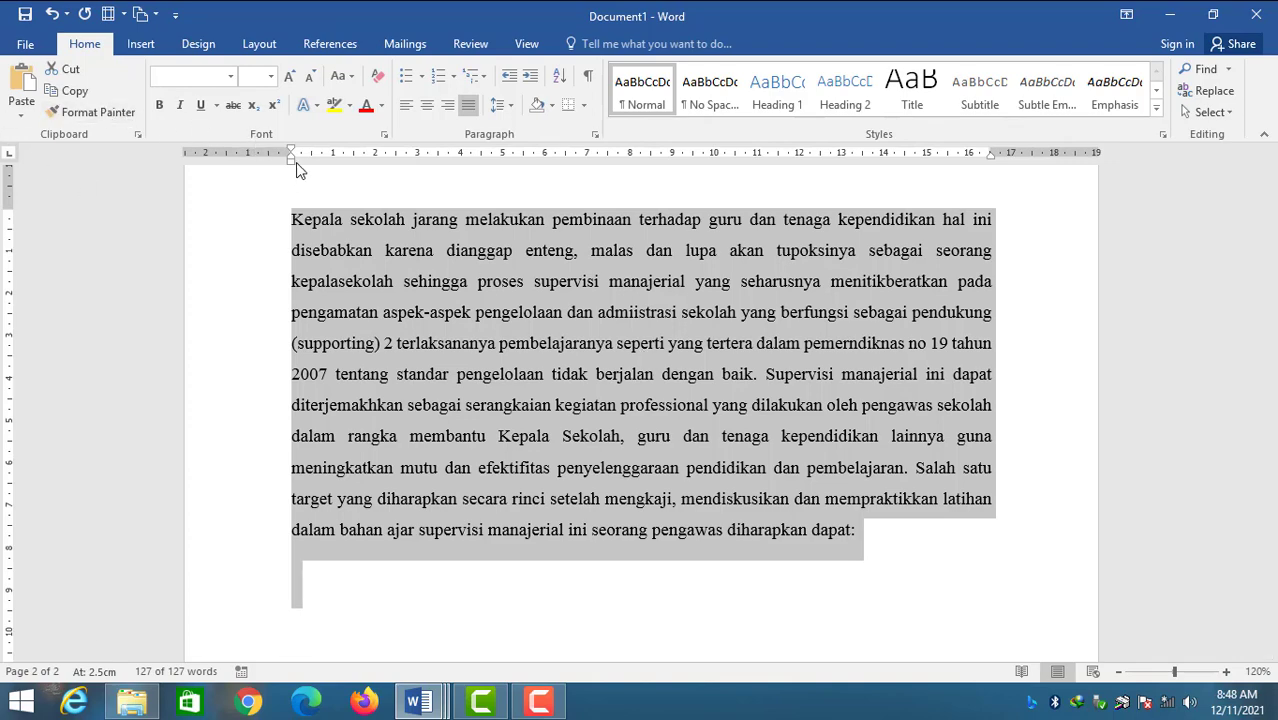
Step: Indent the selected paragraph two levels and back to the margin, and apply and remove a hanging indent
key(ctrl+m)
key(ctrl+m)
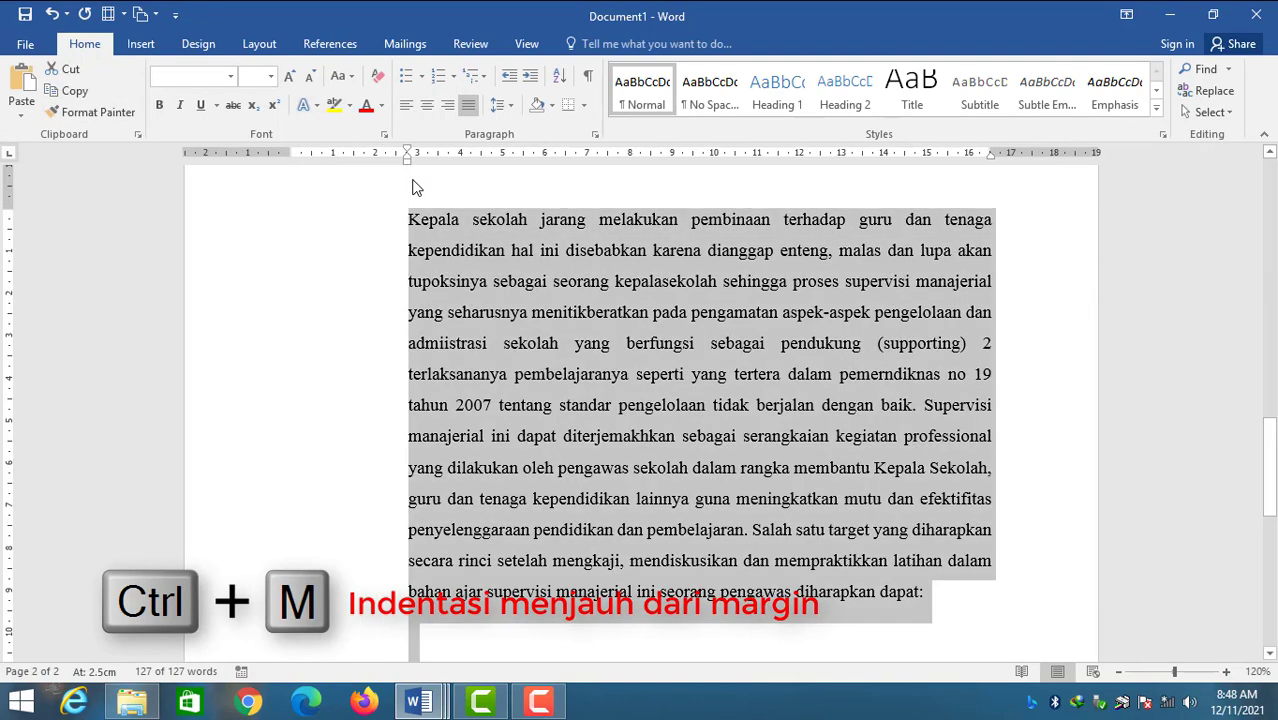
key(ctrl+shift+m)
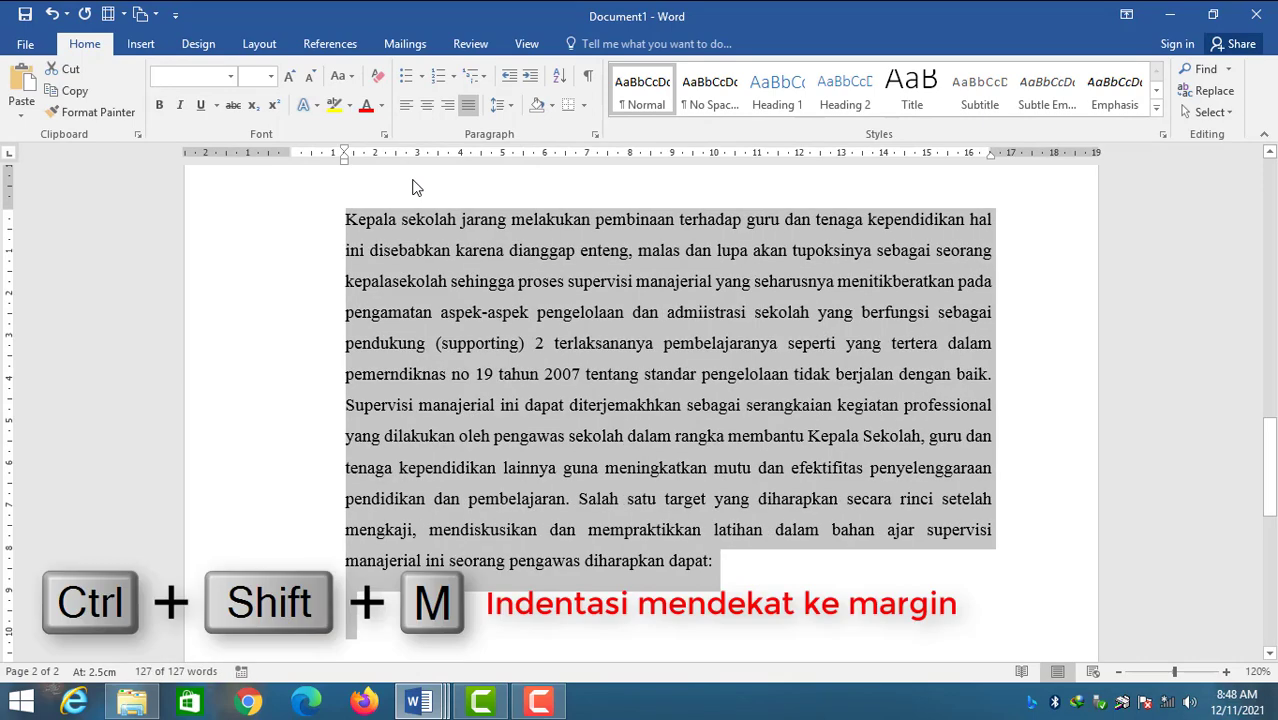
key(ctrl+shift+m)
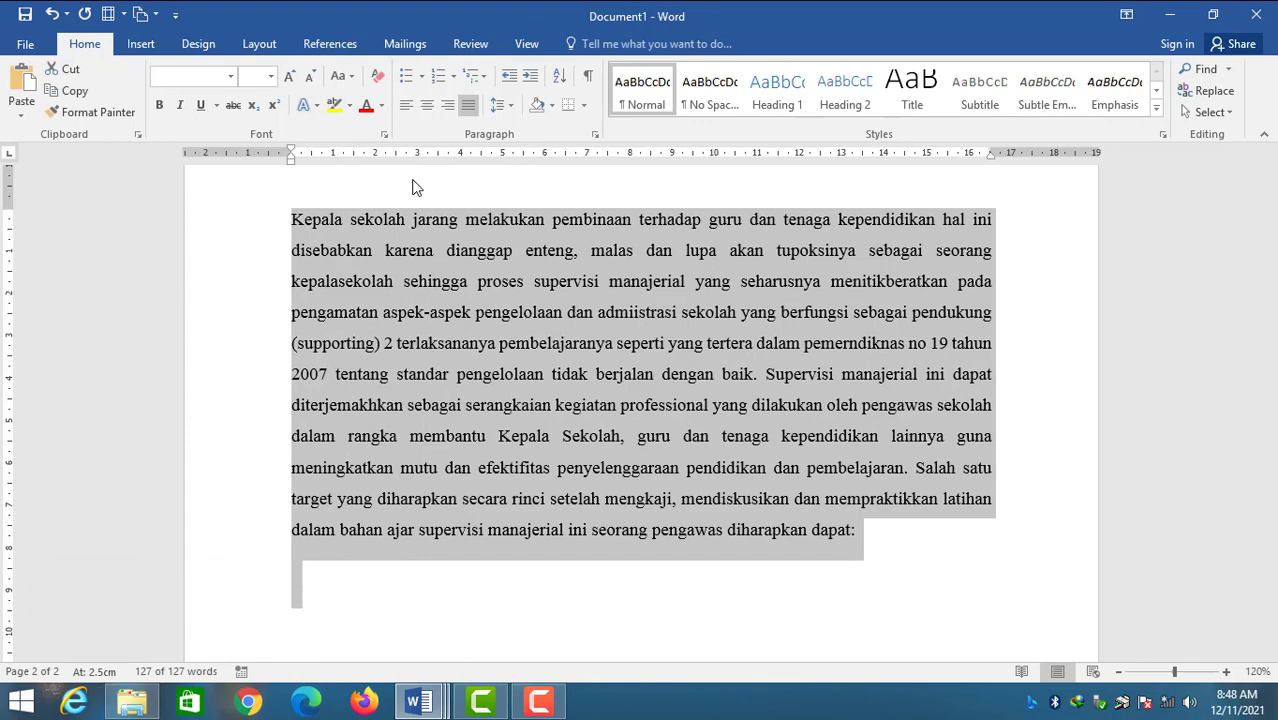
key(ctrl+t)
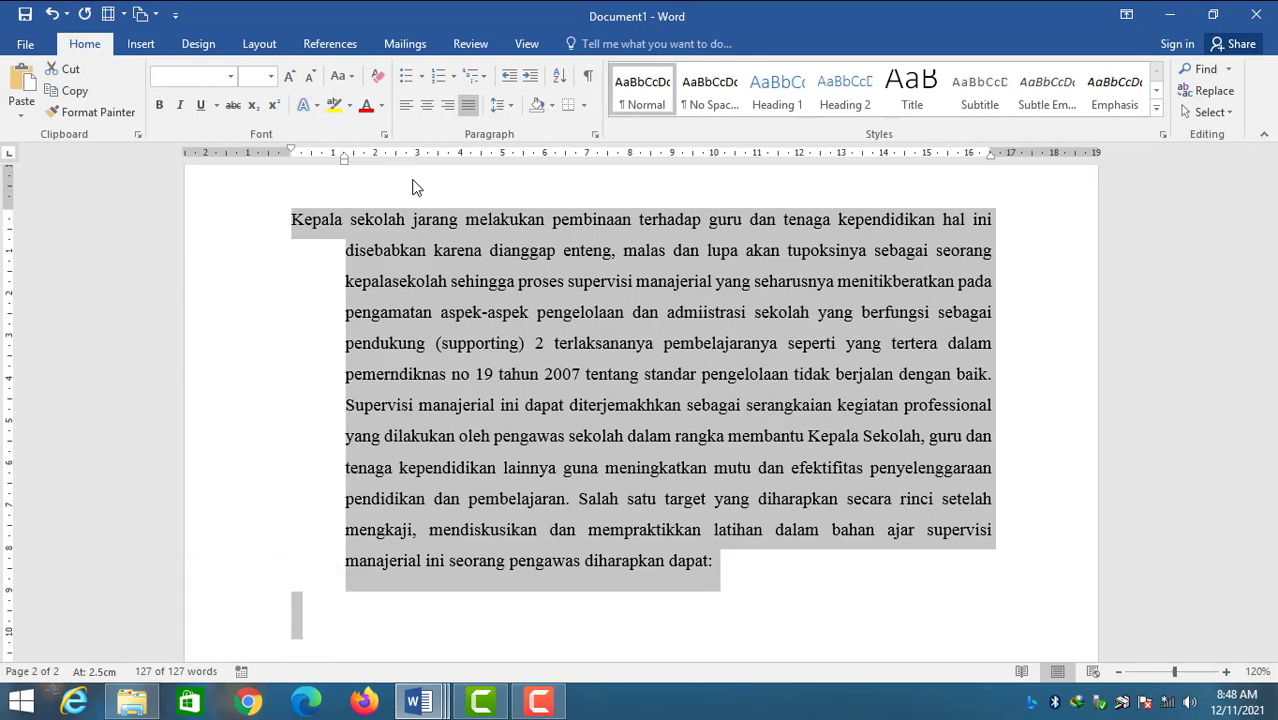
key(ctrl+shift+t)
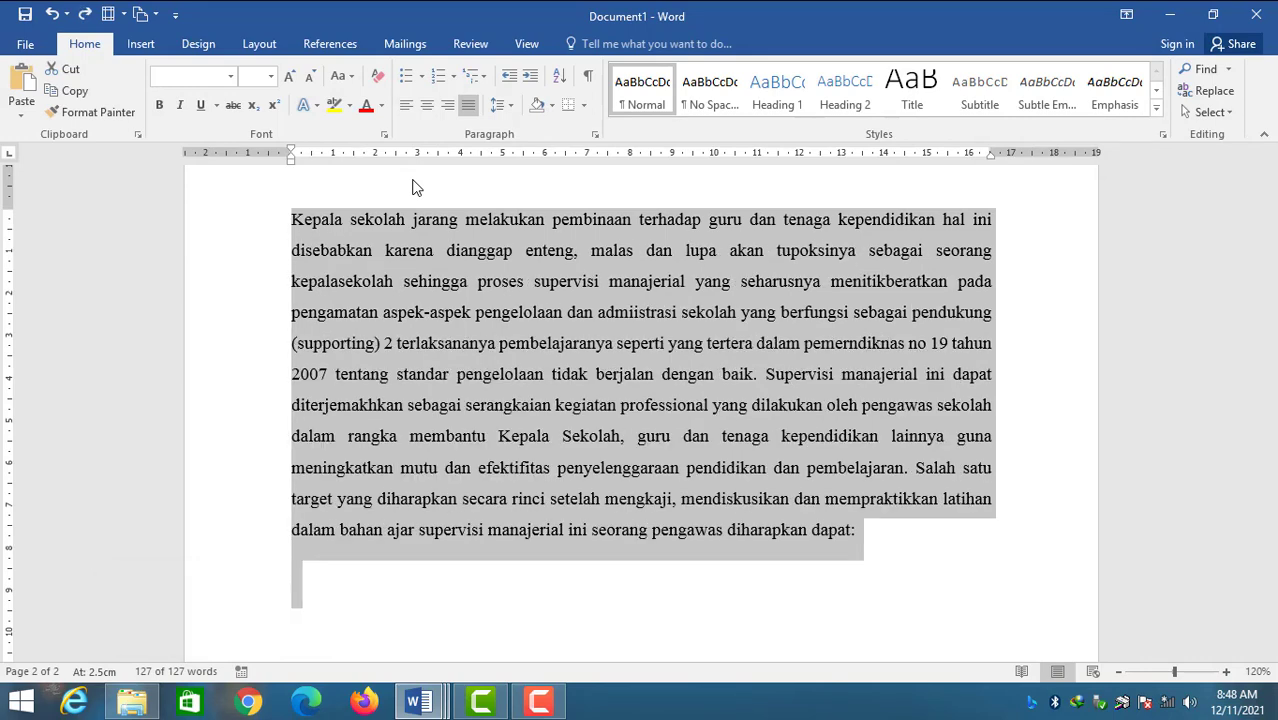
Step: Insert a page break before "2007 tentang standar pengelolaan", review the split across the two pages, and remove the break
click(295, 376)
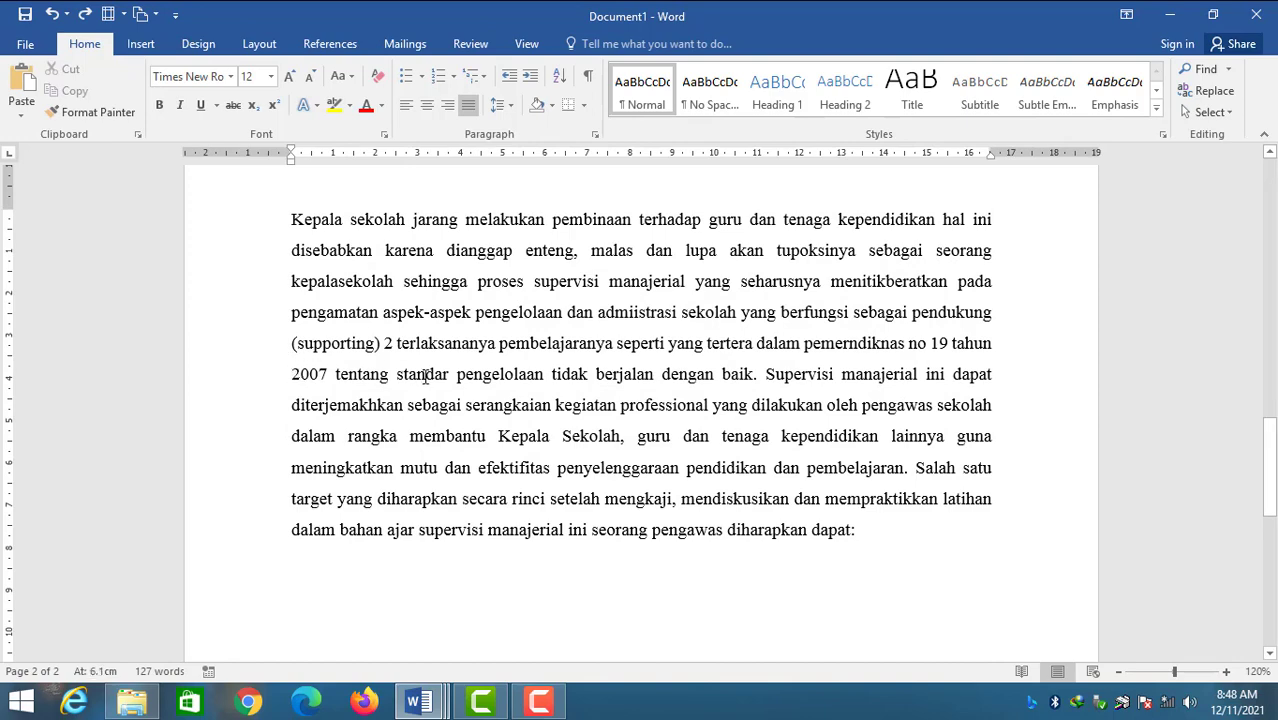
key(ctrl+Return)
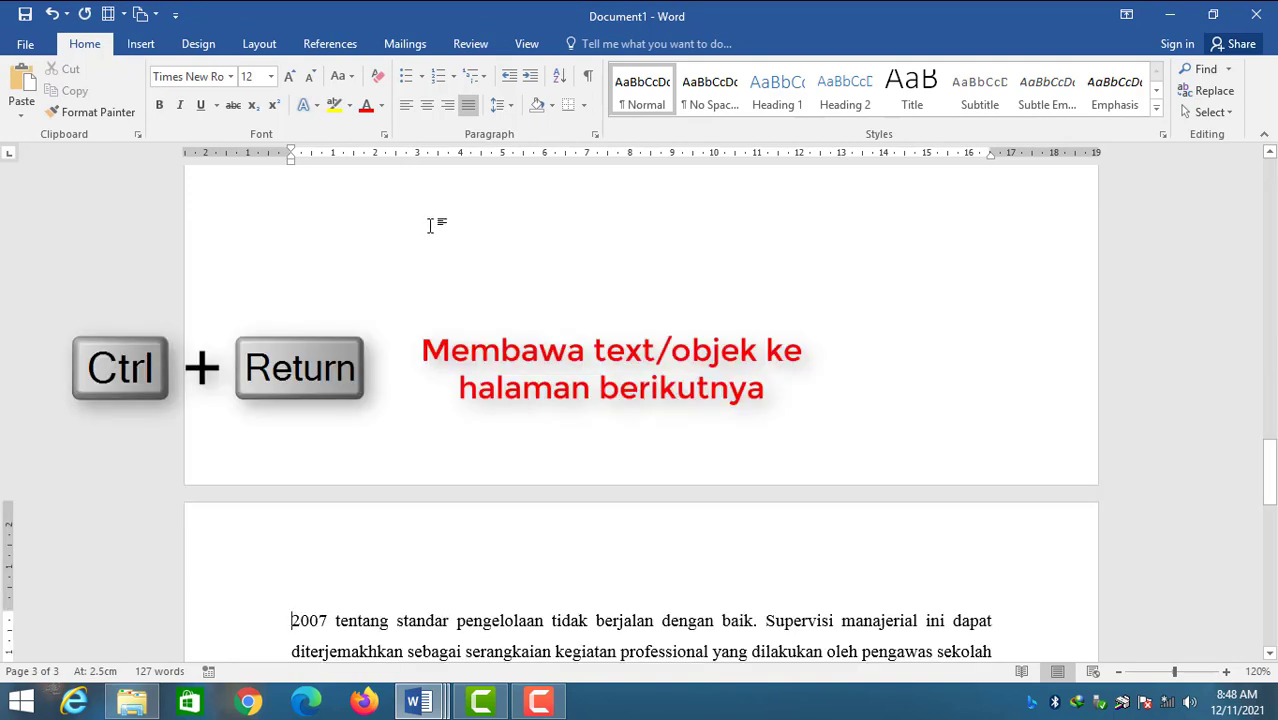
scroll(465, 291, down, 8)
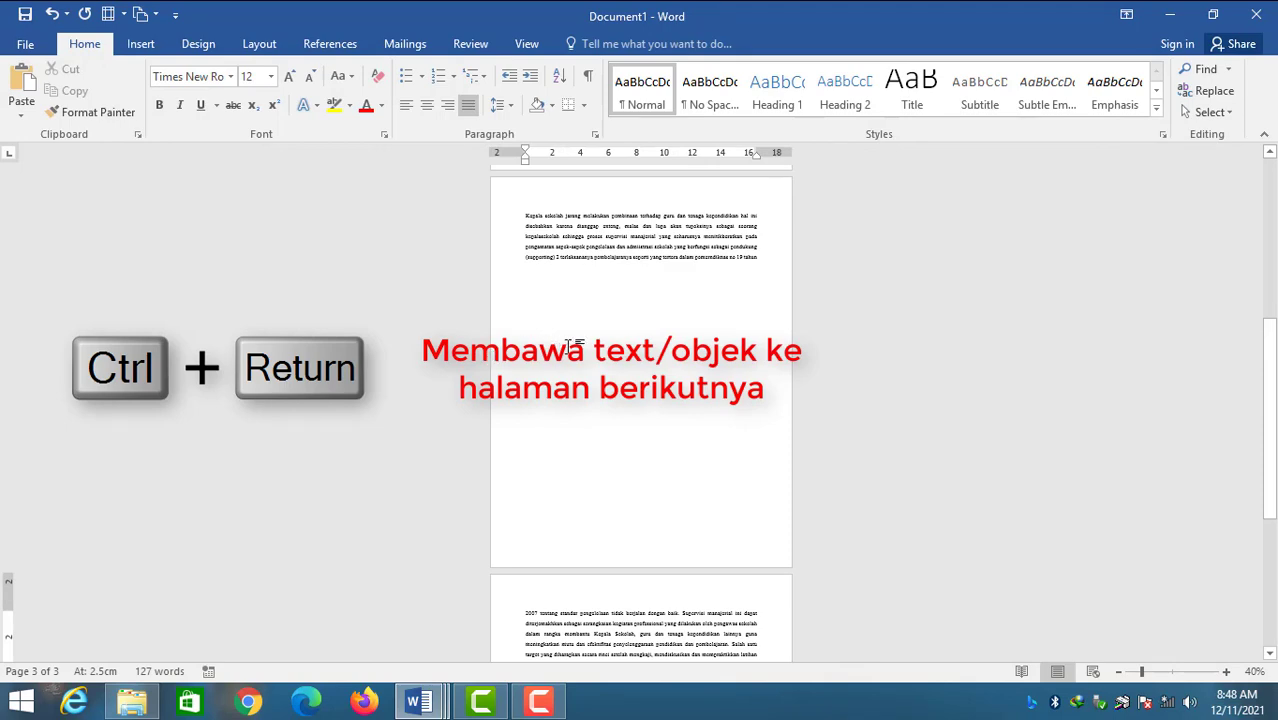
scroll(587, 343, up, 1)
scroll(587, 343, down, 1)
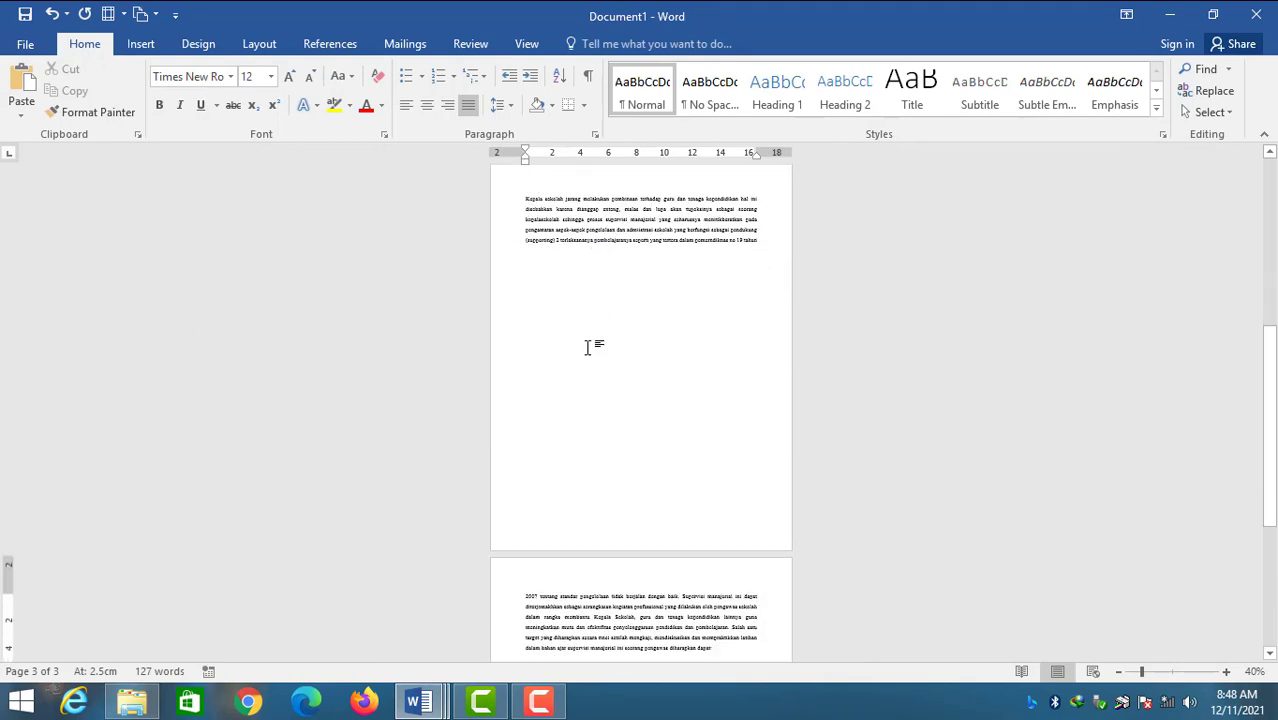
scroll(589, 345, up, 7)
key(BackSpace)
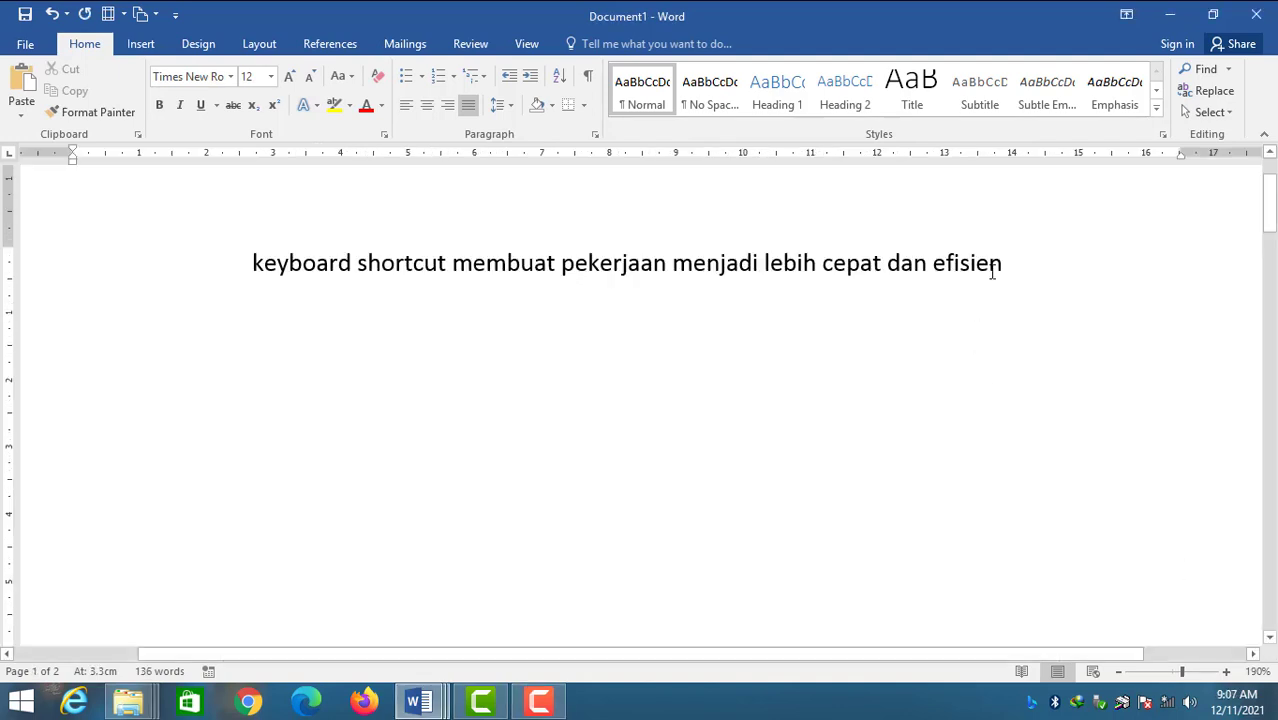
Step: Make the line "keyboard shortcut membuat pekerjaan menjadi lebih cepat dan efisien" bold, italic and underlined
drag(1013, 263, 308, 266)
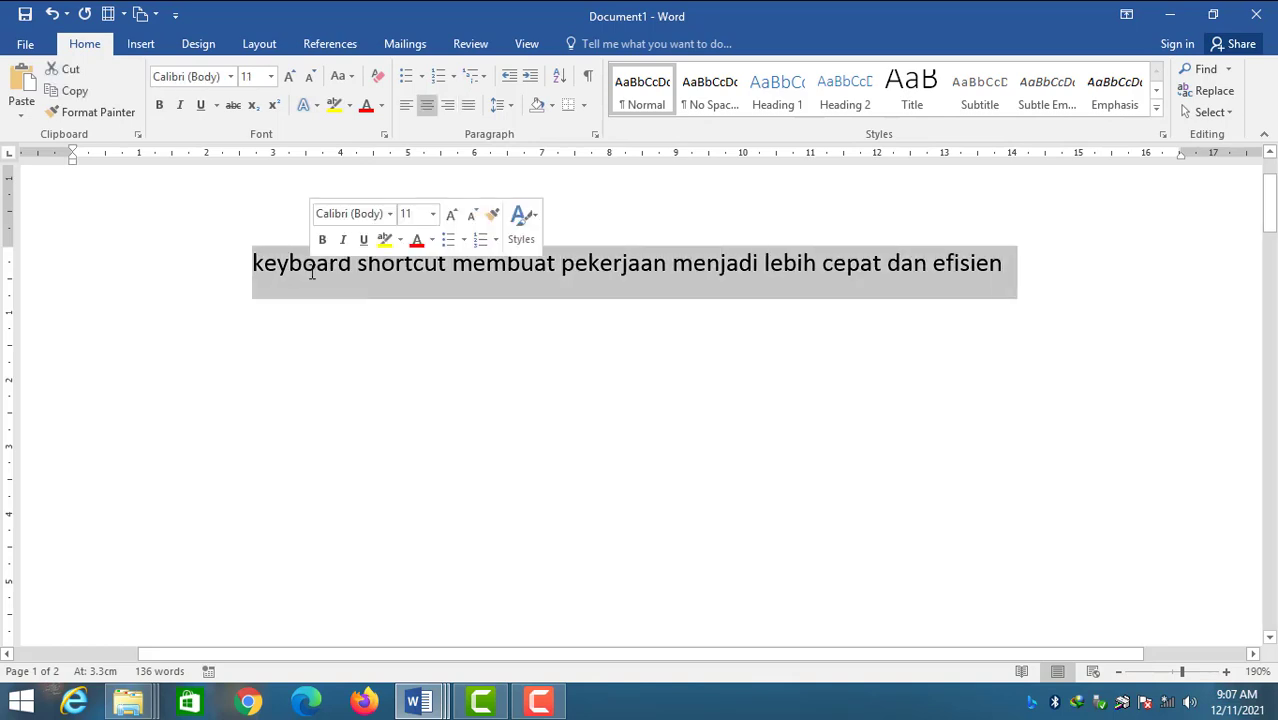
key(ctrl+b)
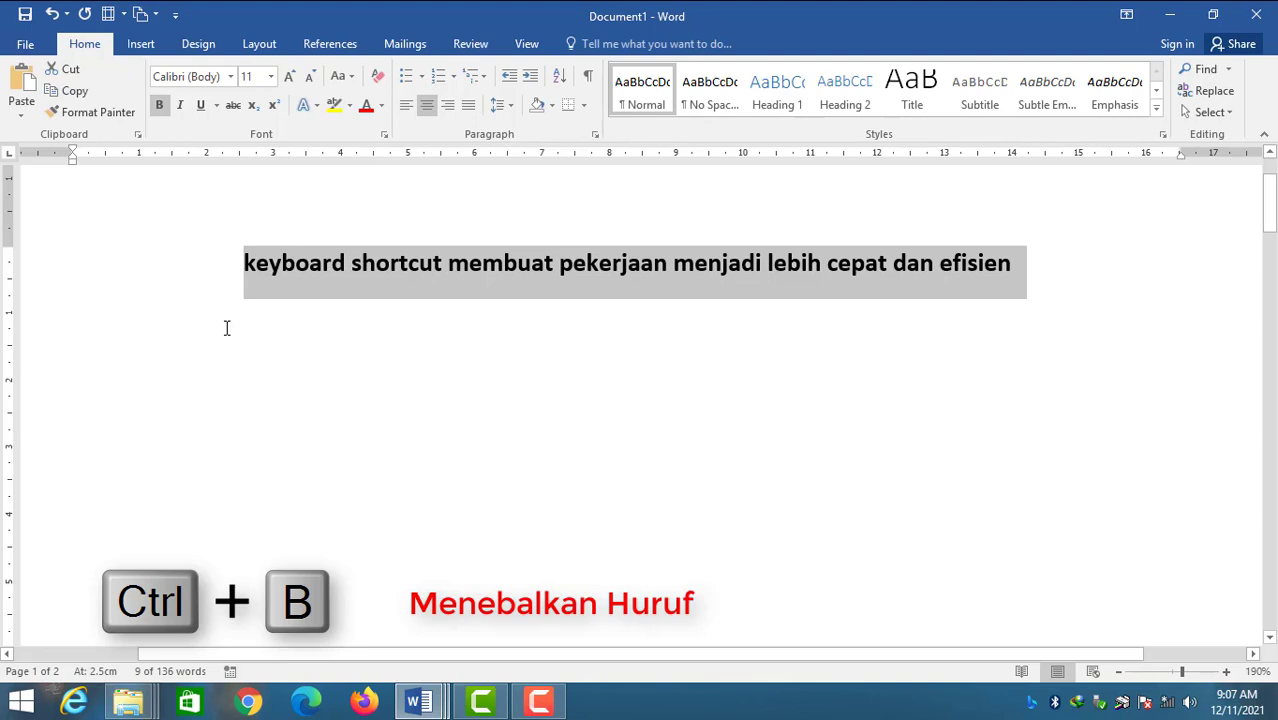
key(ctrl+i)
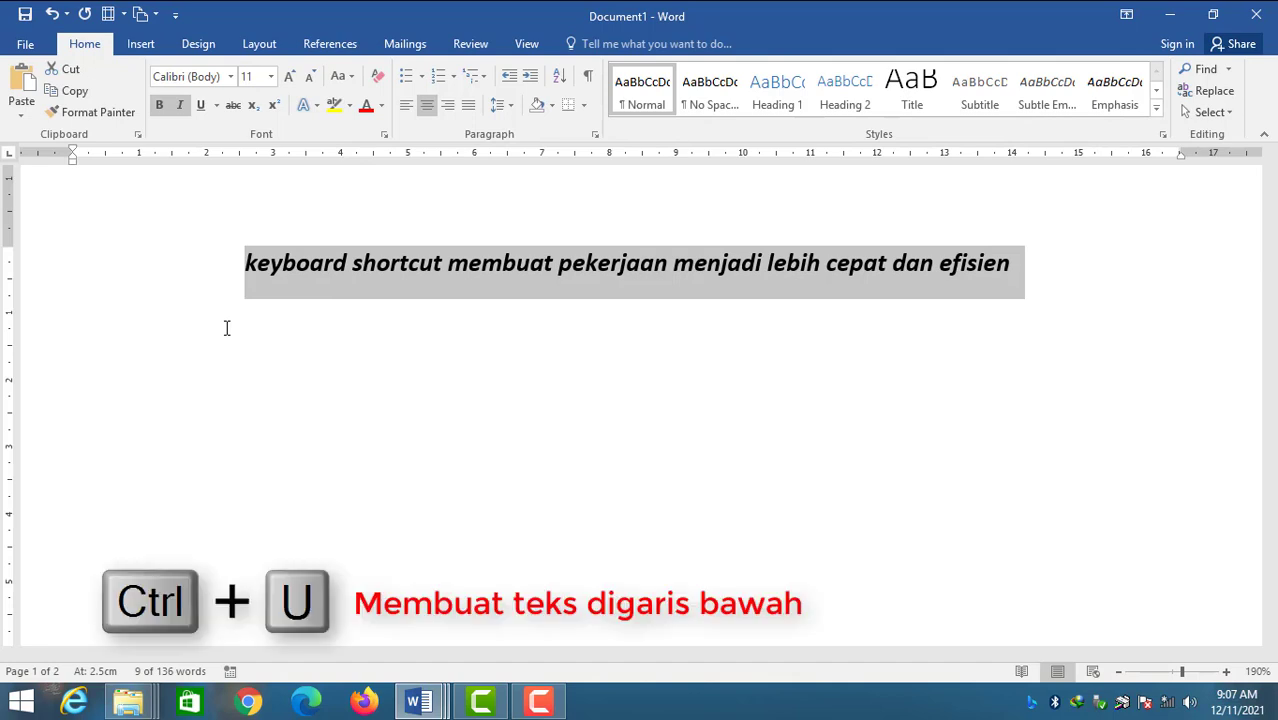
key(ctrl+u)
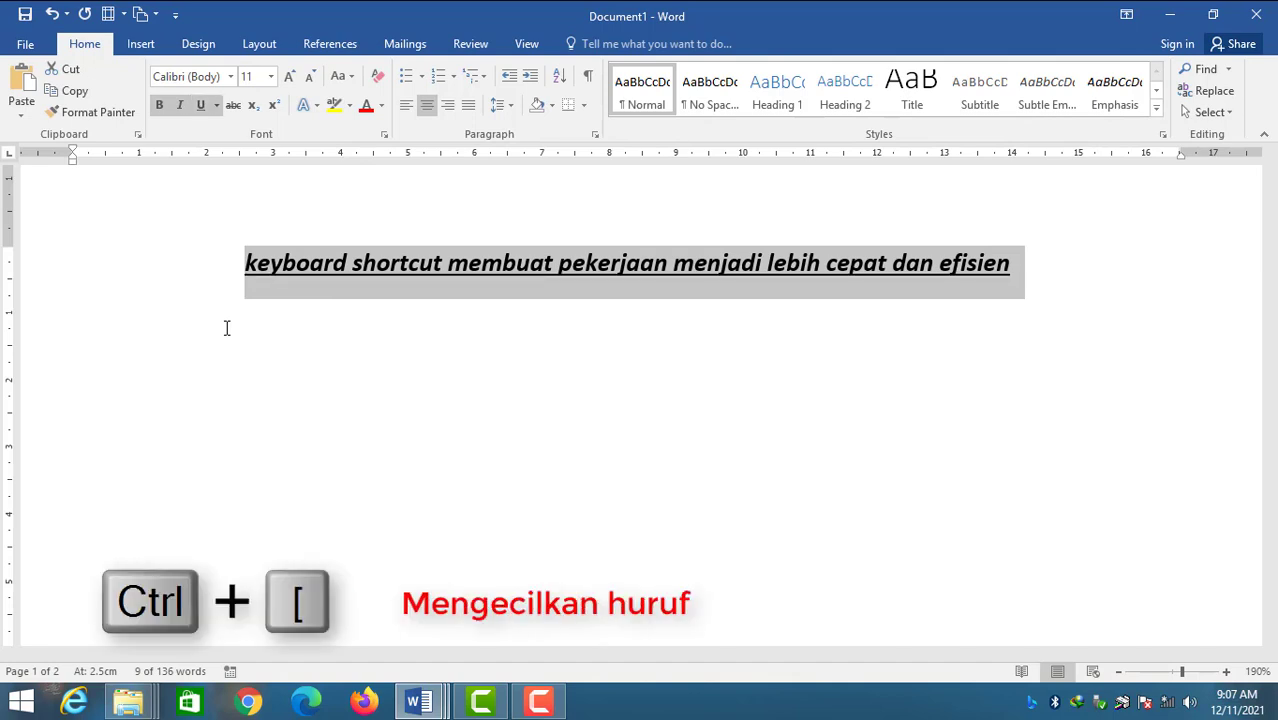
Step: Shrink the selected line's font size to 8 one point at a time, and enlarge it back to 11
key(ctrl+bracketleft)
key(ctrl+bracketleft)
key(ctrl+bracketleft)
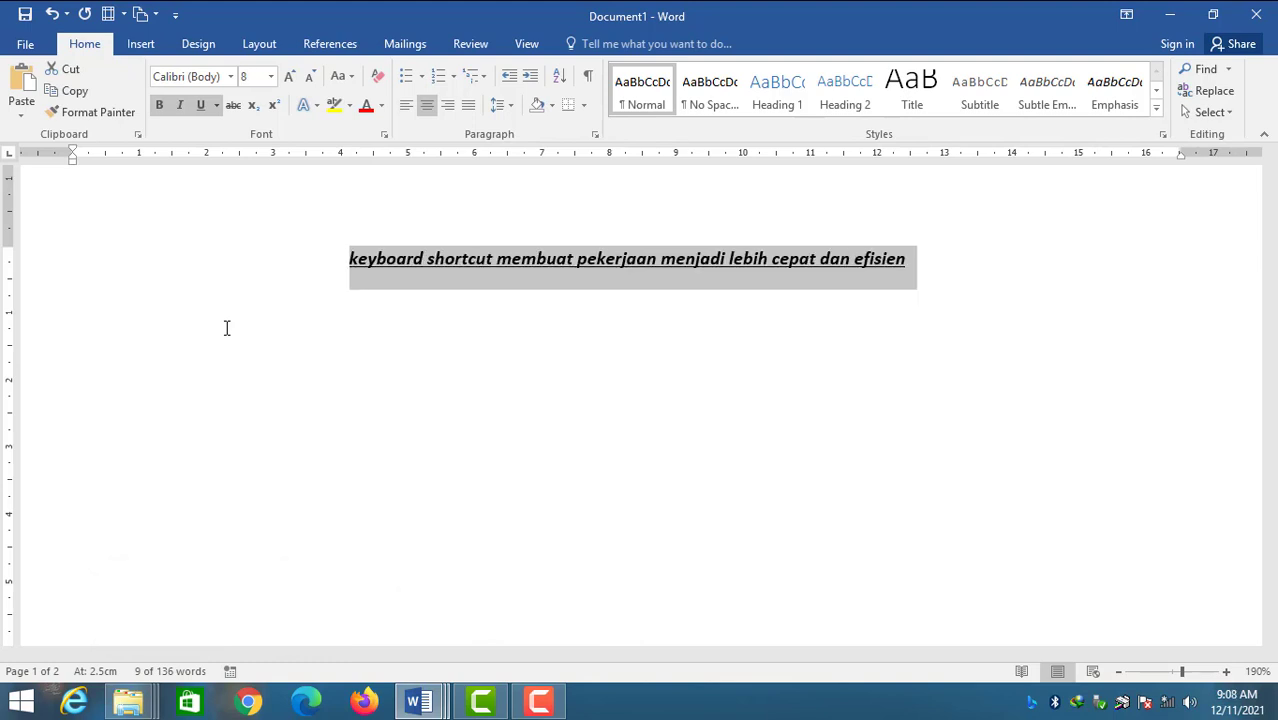
key(ctrl+bracketright)
key(ctrl+bracketright)
key(ctrl+bracketright)
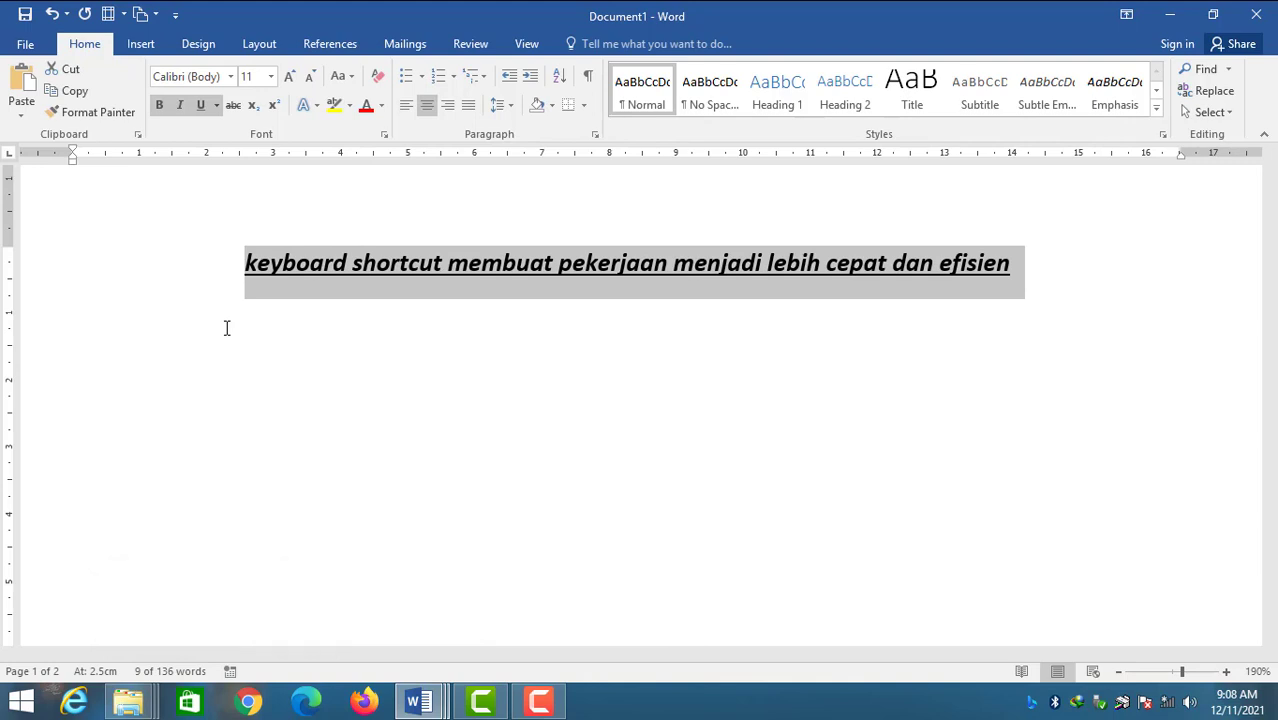
Step: Copy the formatted line and paste a duplicate below it, leaving blank space between the two
key(ctrl+c)
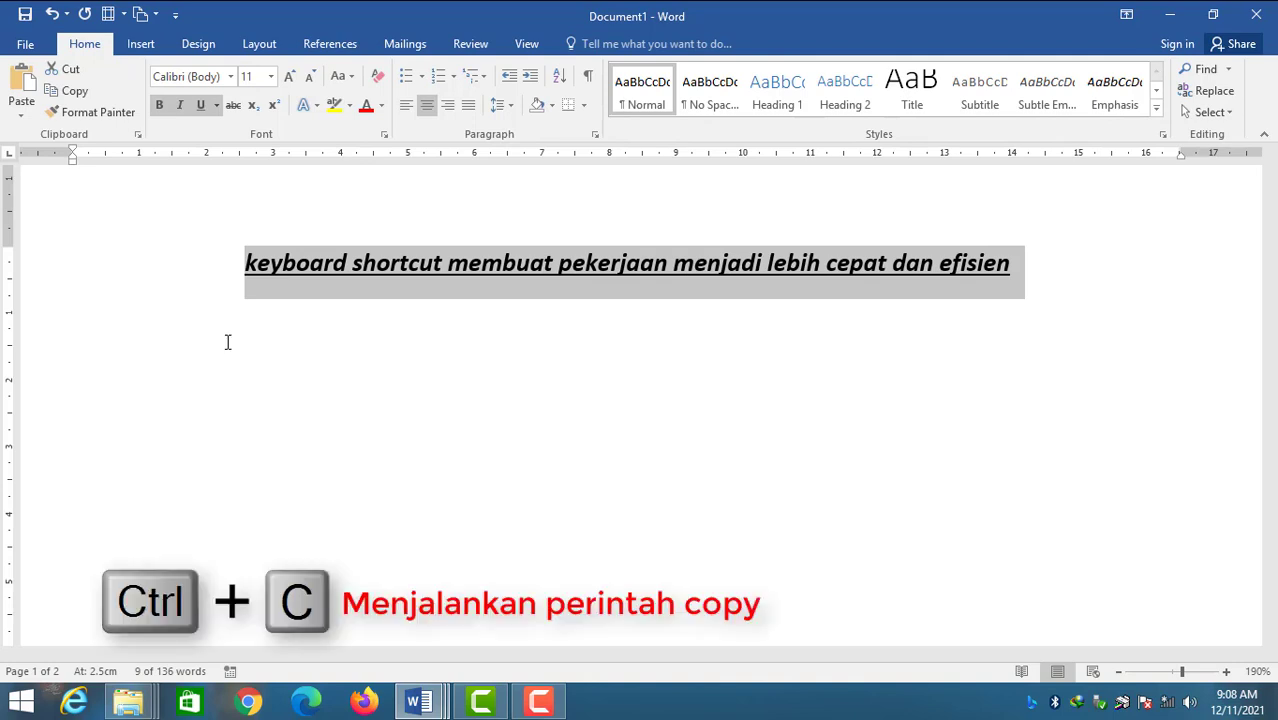
click(516, 412)
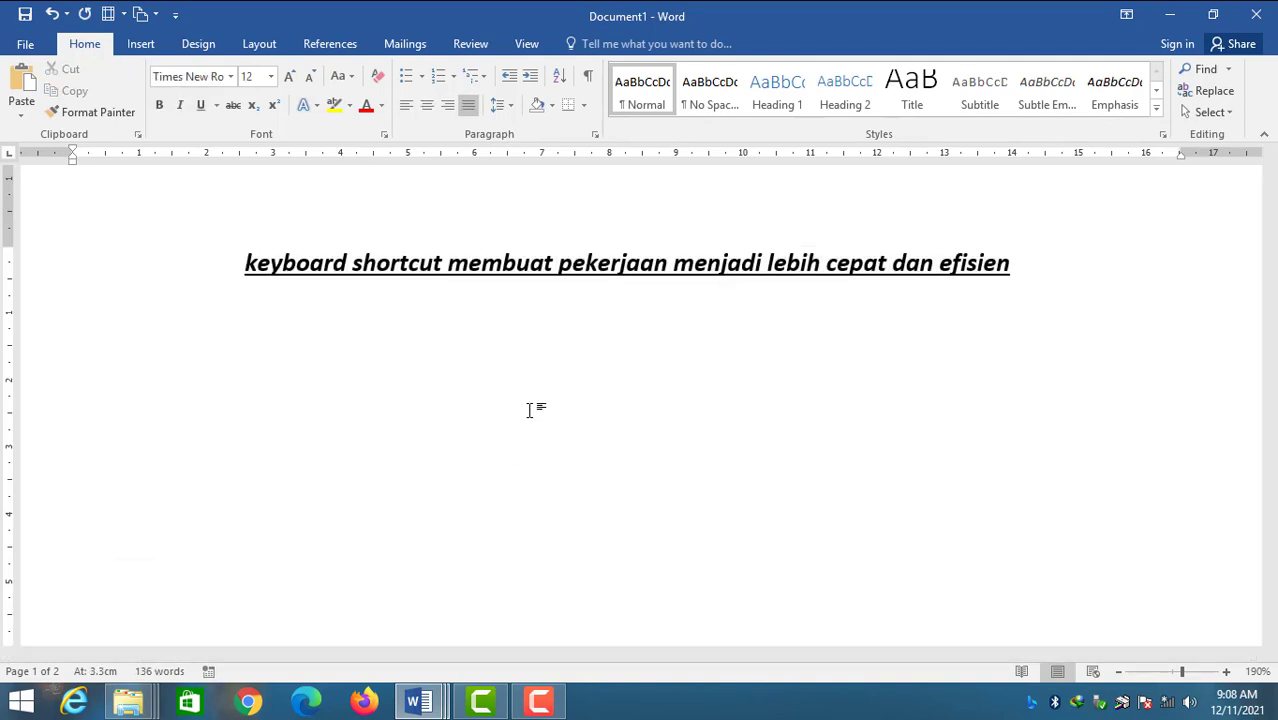
double_click(665, 374)
key(ctrl+v)
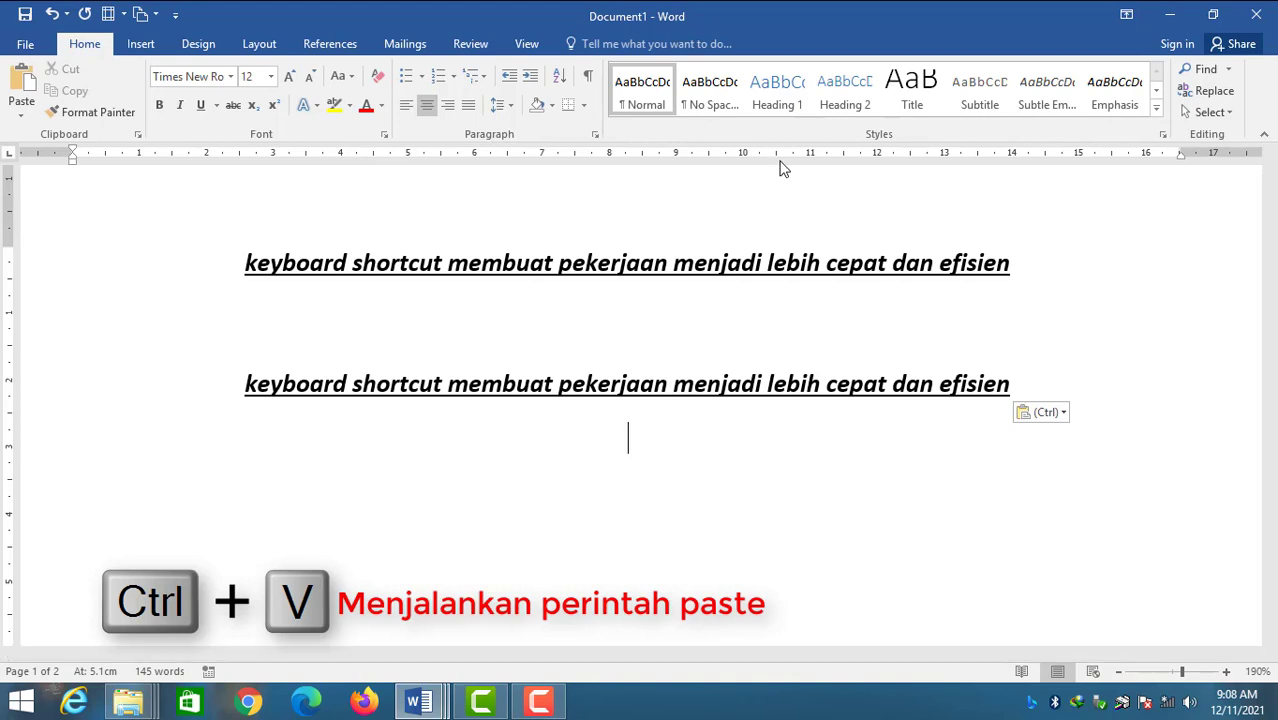
Step: Cut "cepat dan efisien" from the first line and paste it on a new line below the second line
drag(1038, 267, 833, 268)
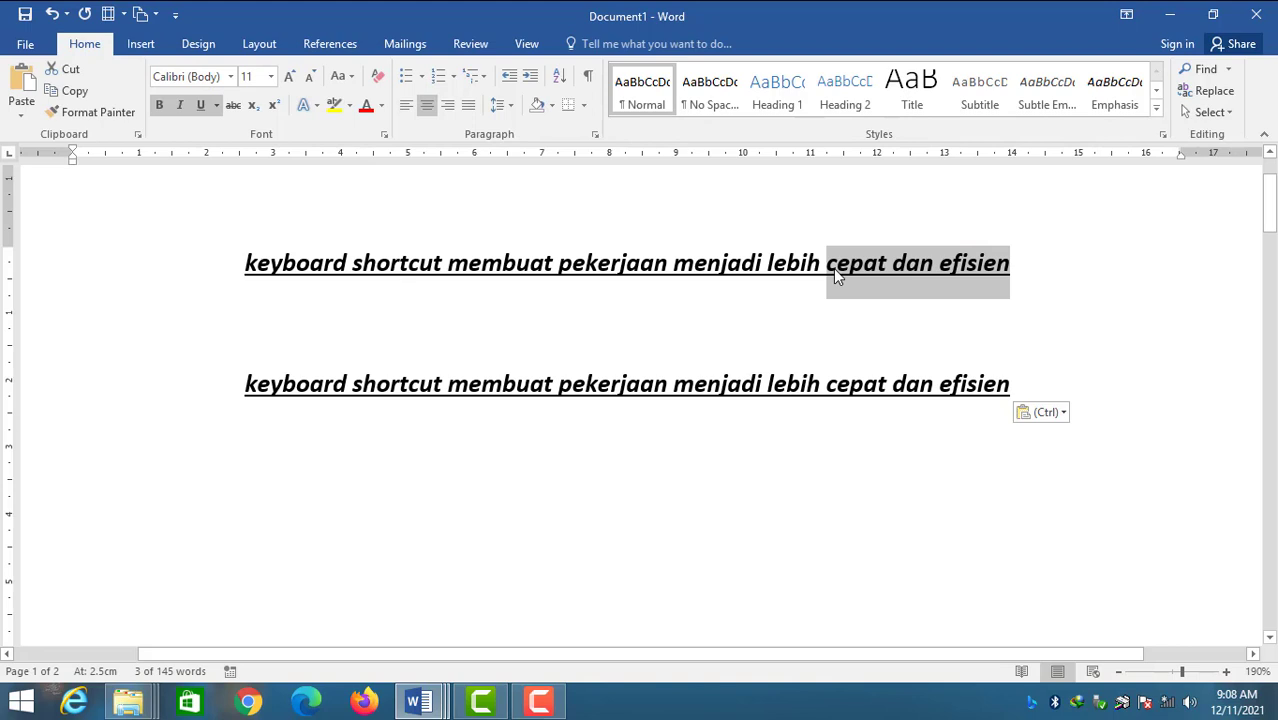
key(ctrl+x)
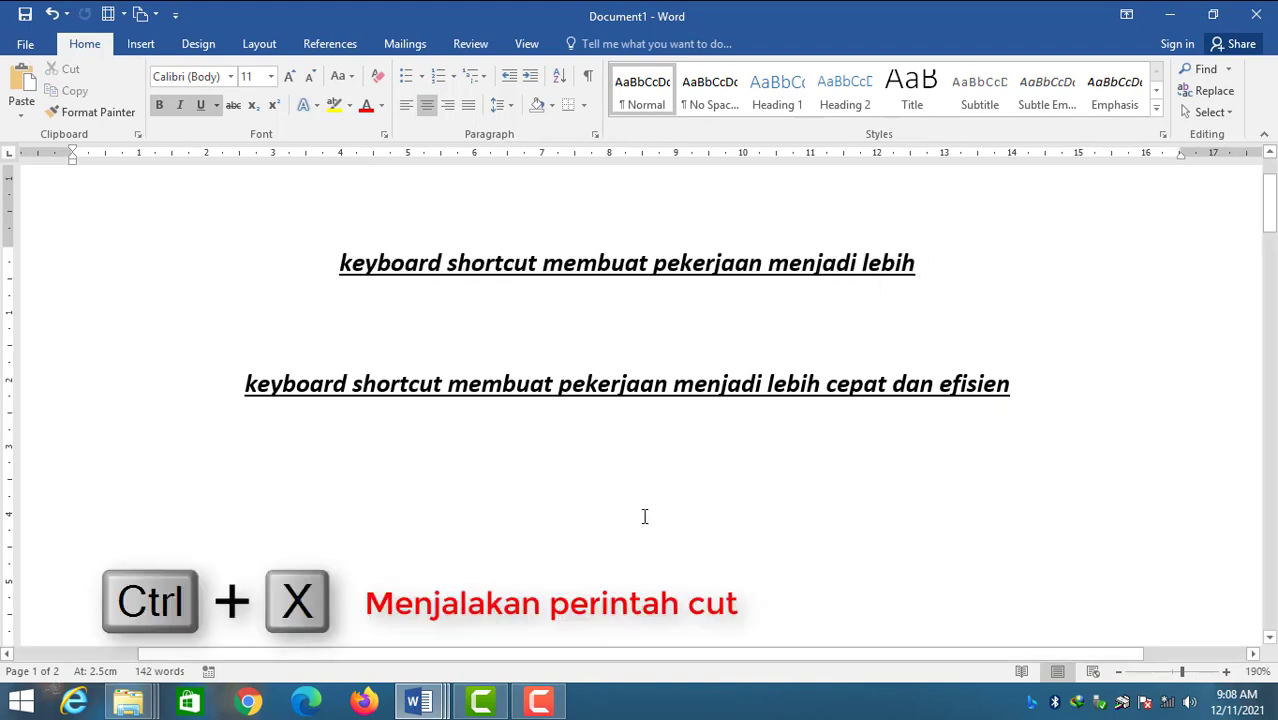
click(770, 519)
key(ctrl+v)
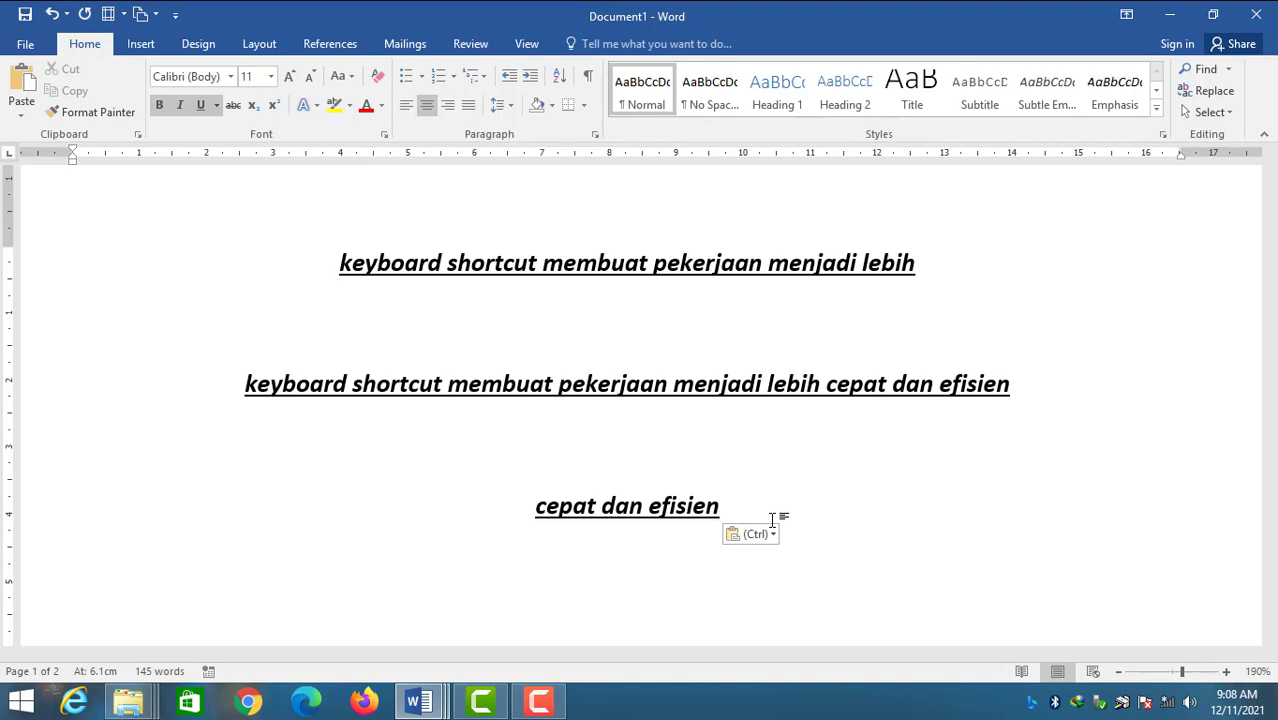
Step: Open the Font dialog at the pasted text and close it, keeping its settings as they are
key(ctrl+d)
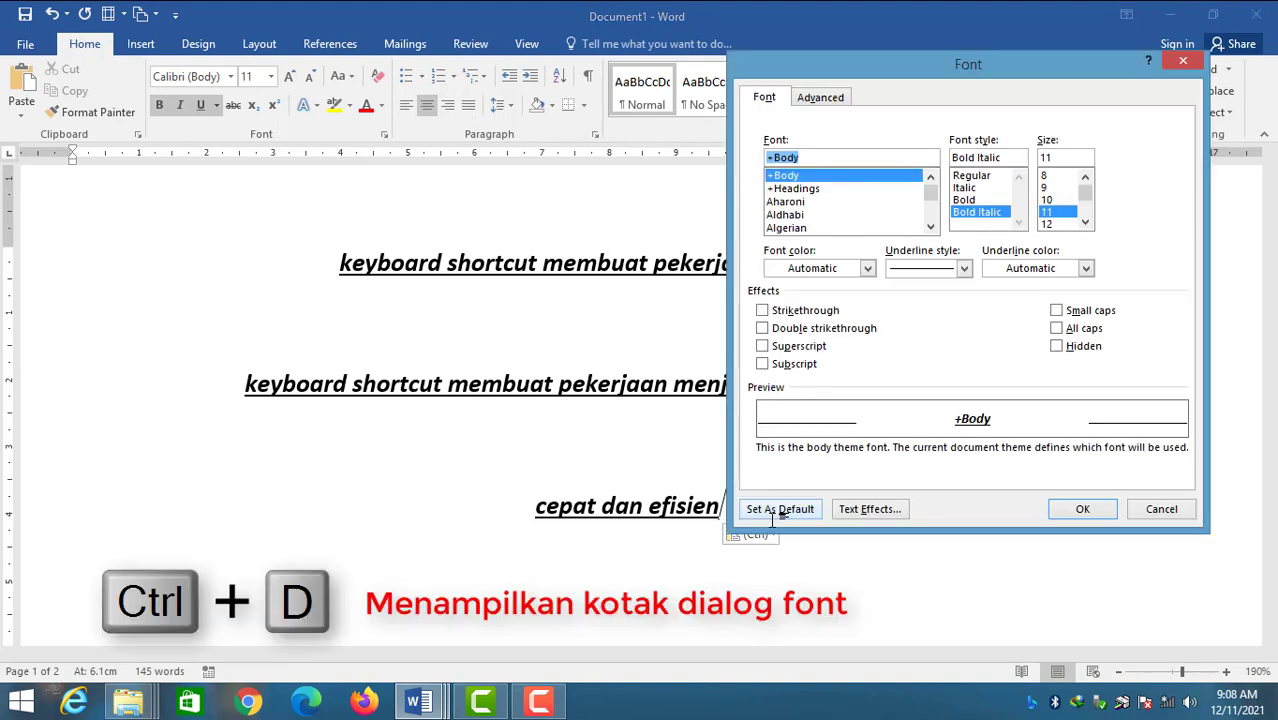
click(1080, 510)
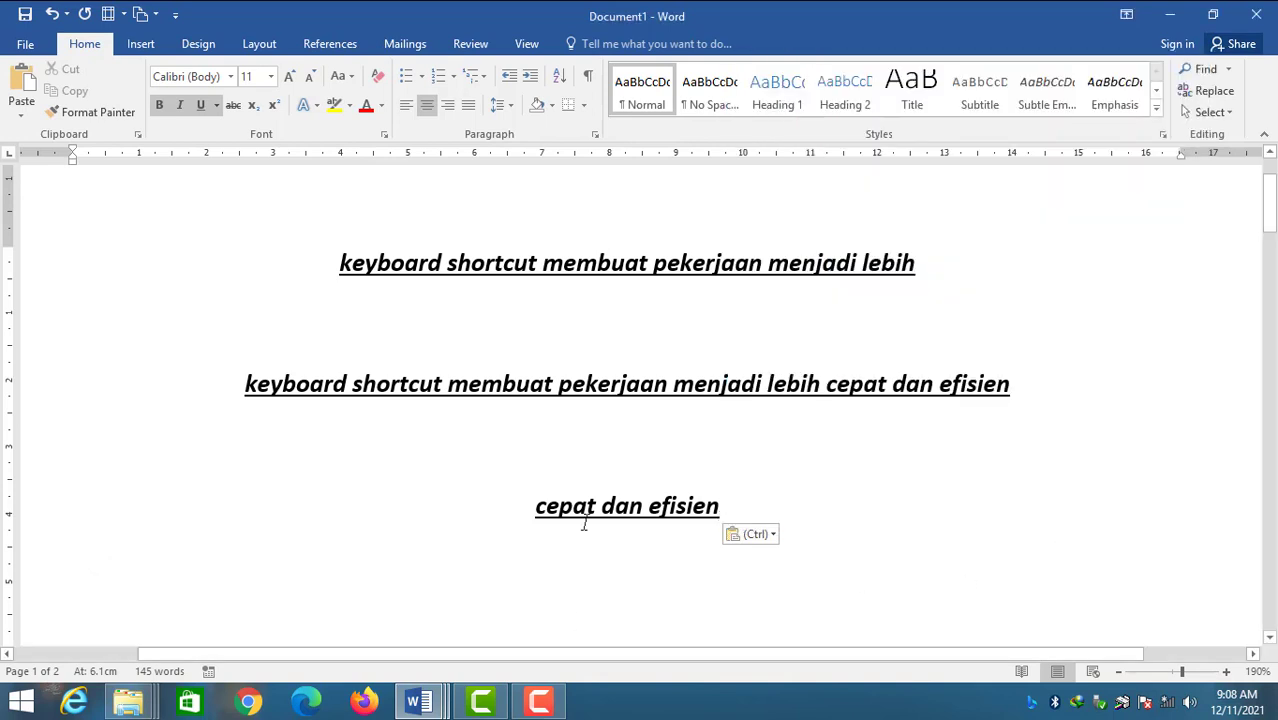
Step: Add a new line below "cepat dan efisien" containing 25 with a superscript 2
key(Return)
scroll(593, 602, down, 2)
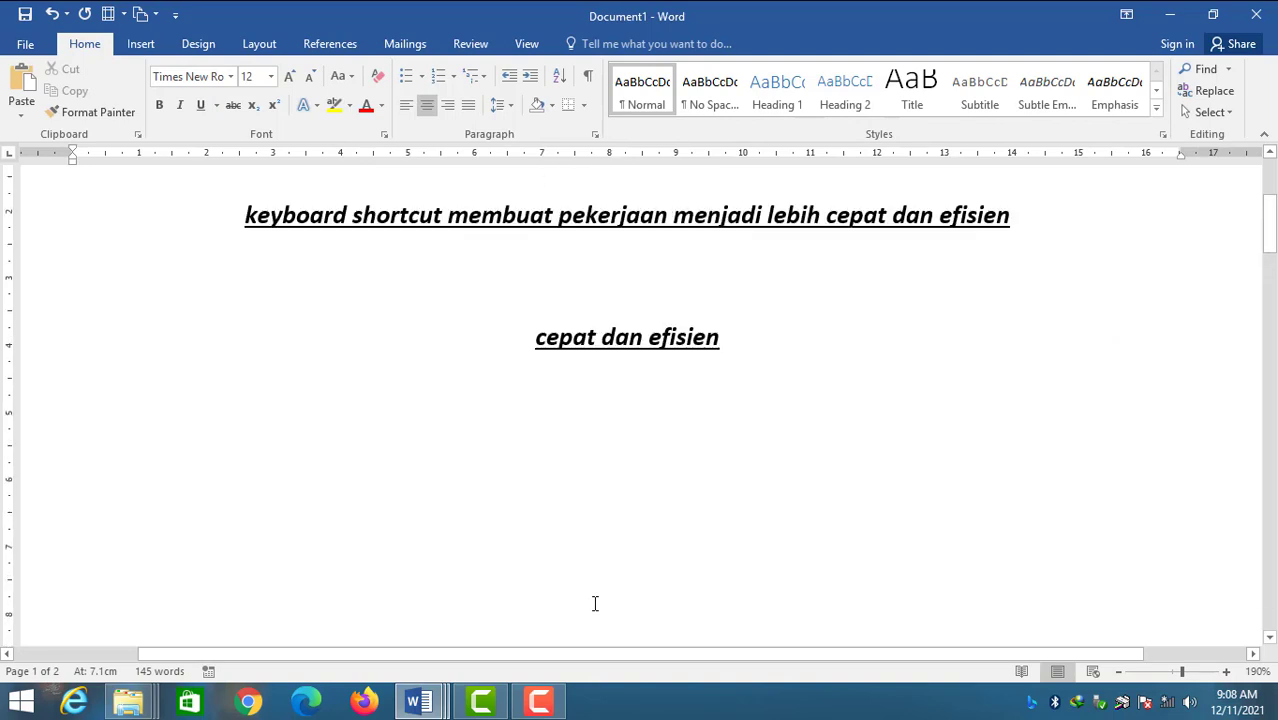
text(25)
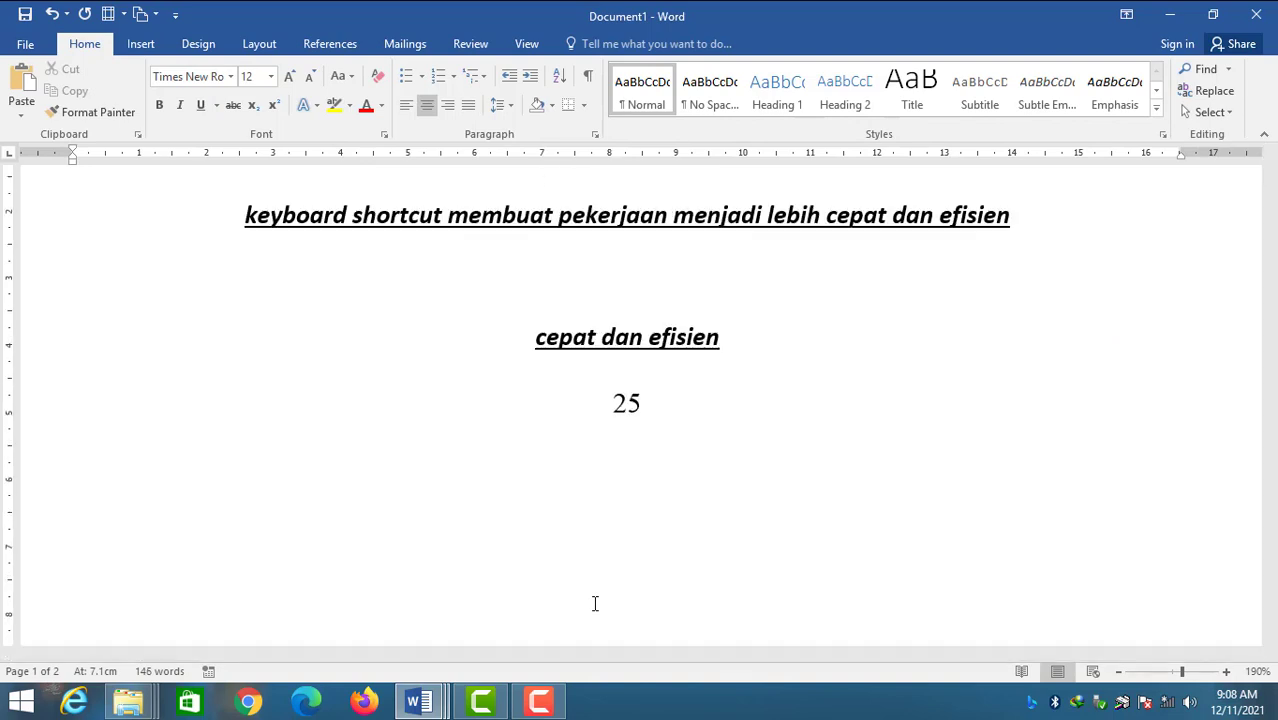
key(ctrl+shift+equal)
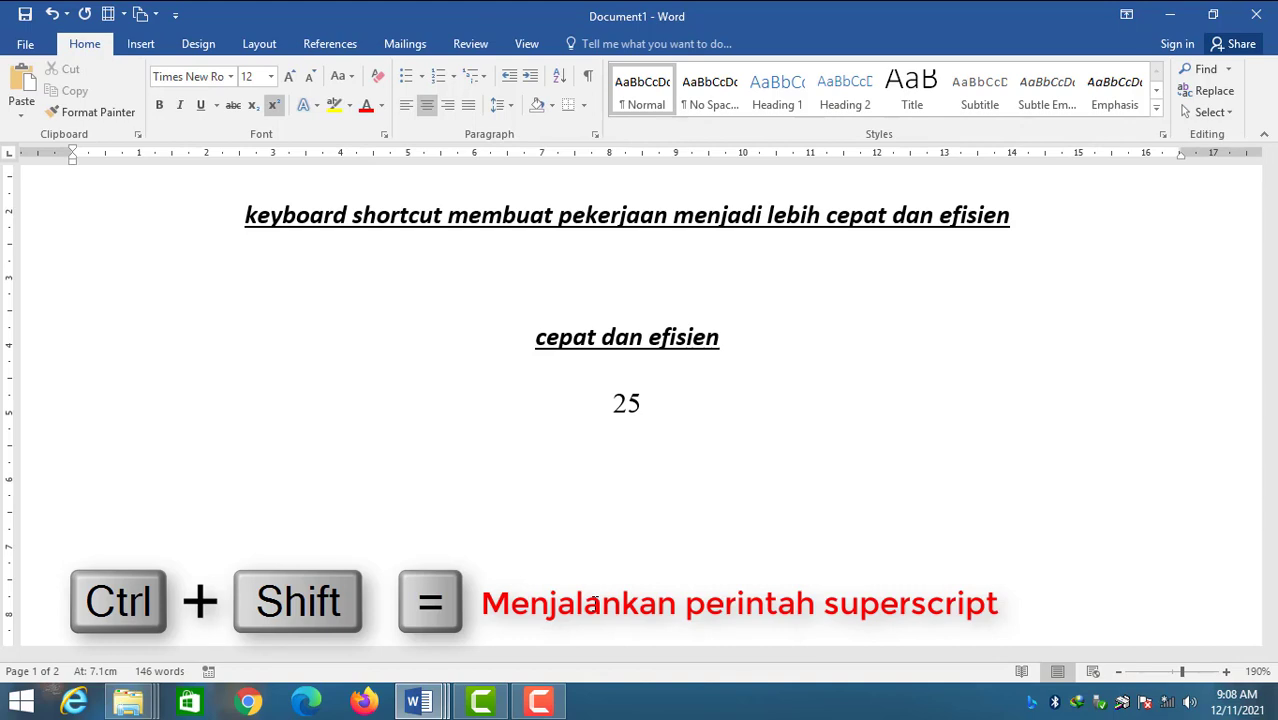
text(2)
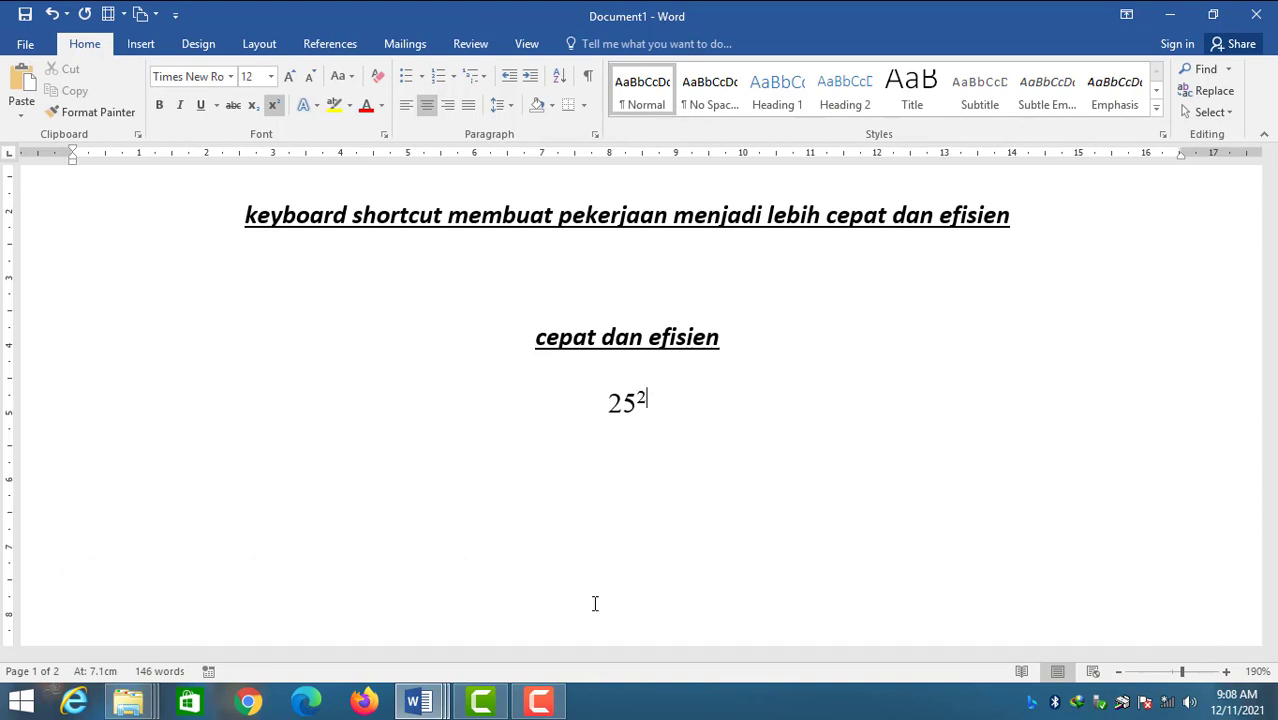
Step: Clear the superscript formatting after 25² and add an X with a subscript 2 on the same line
key(ctrl+space)
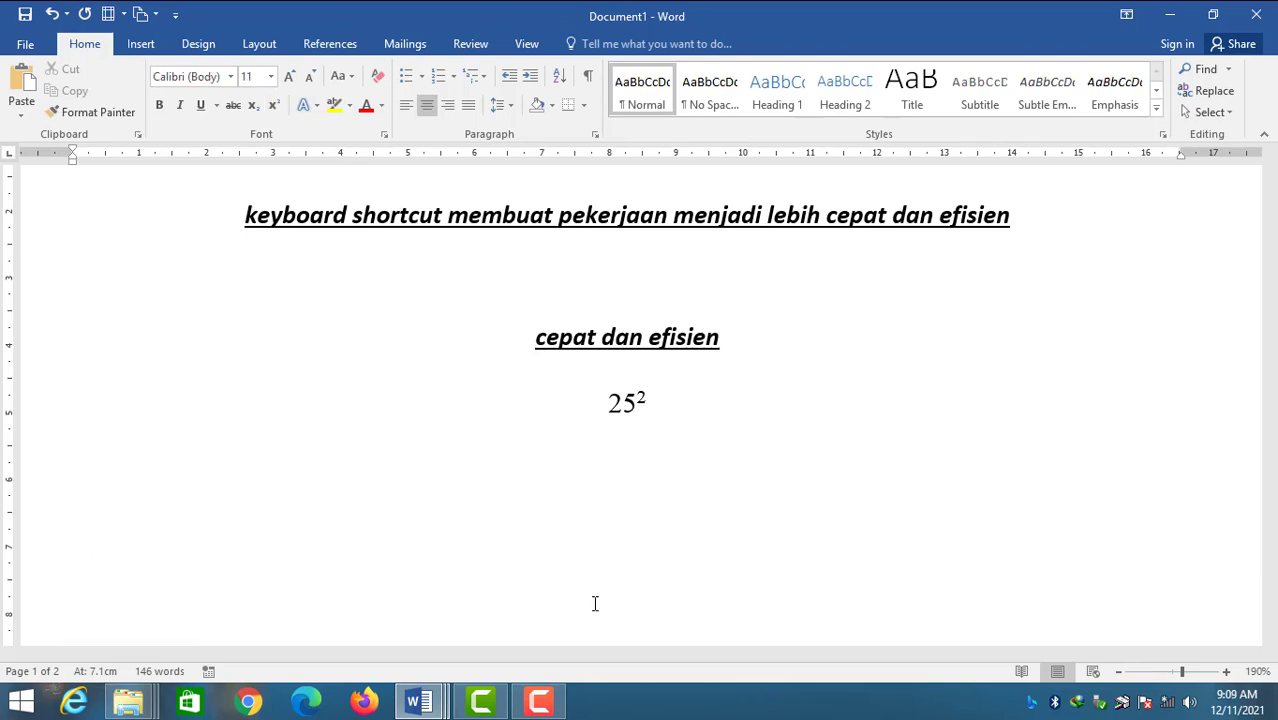
text(X)
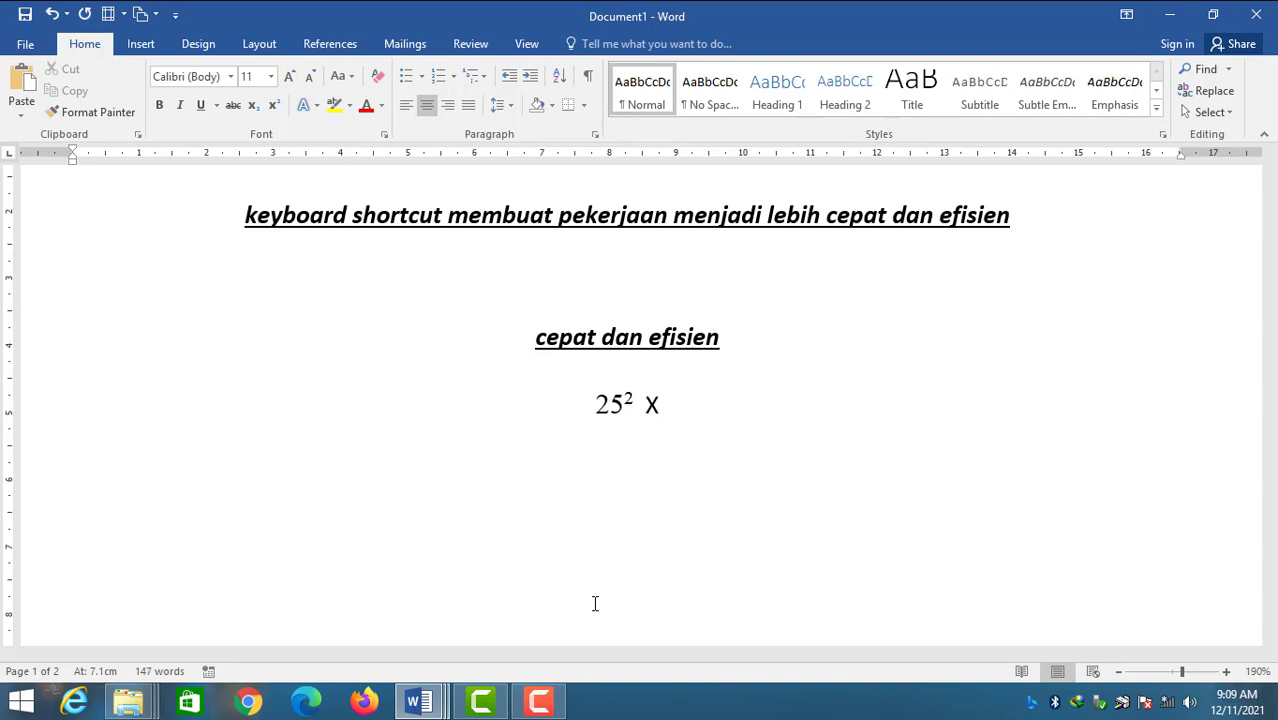
key(ctrl+shift+equal)
key(ctrl+equal)
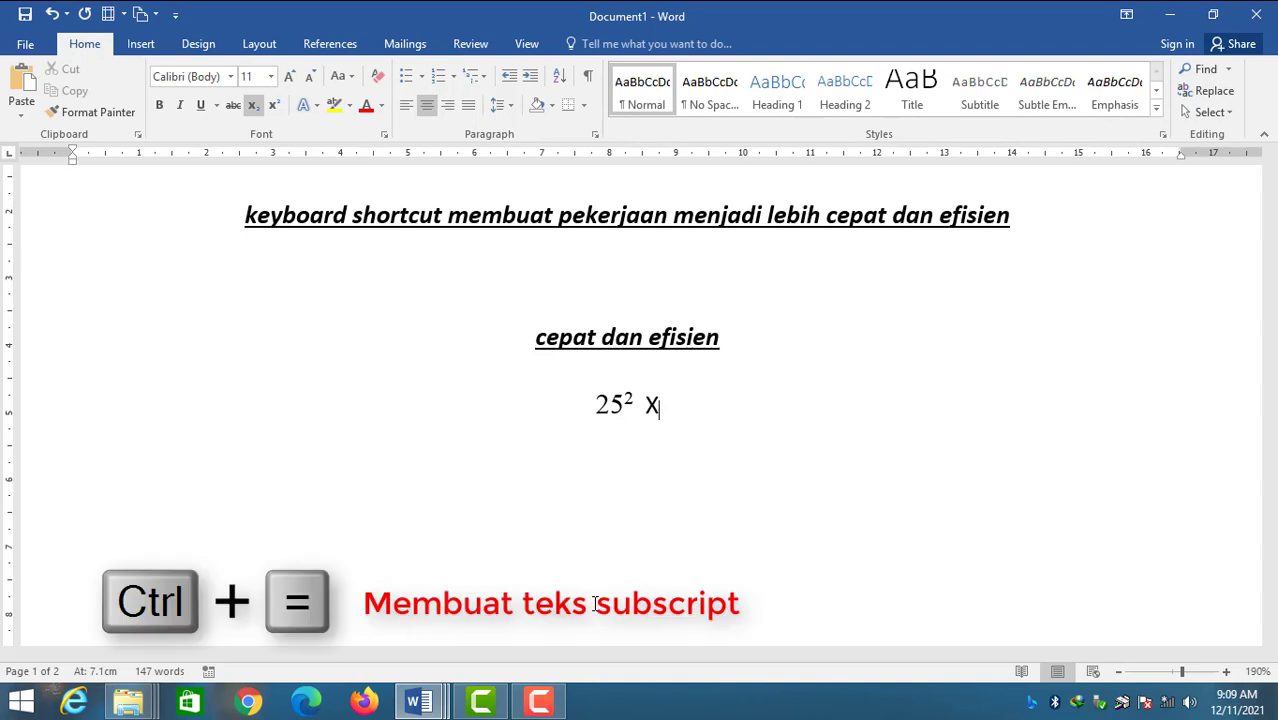
text(2)
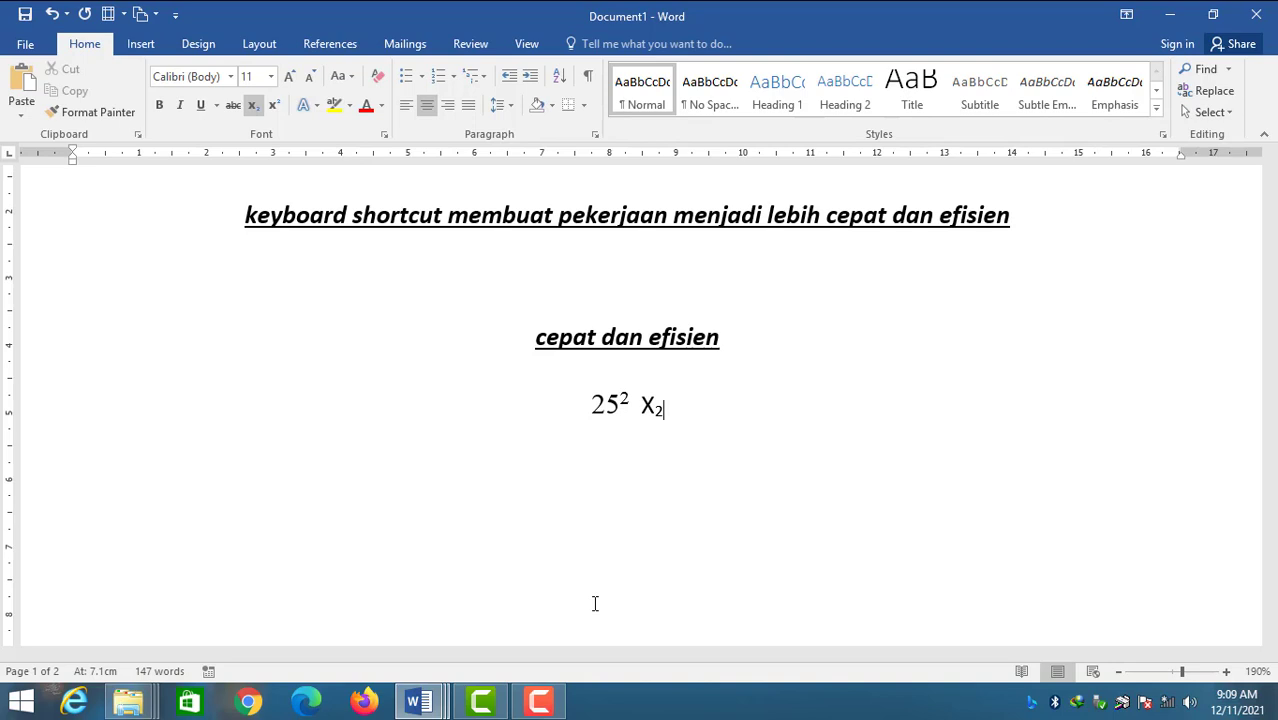
key(ctrl+shift+equal)
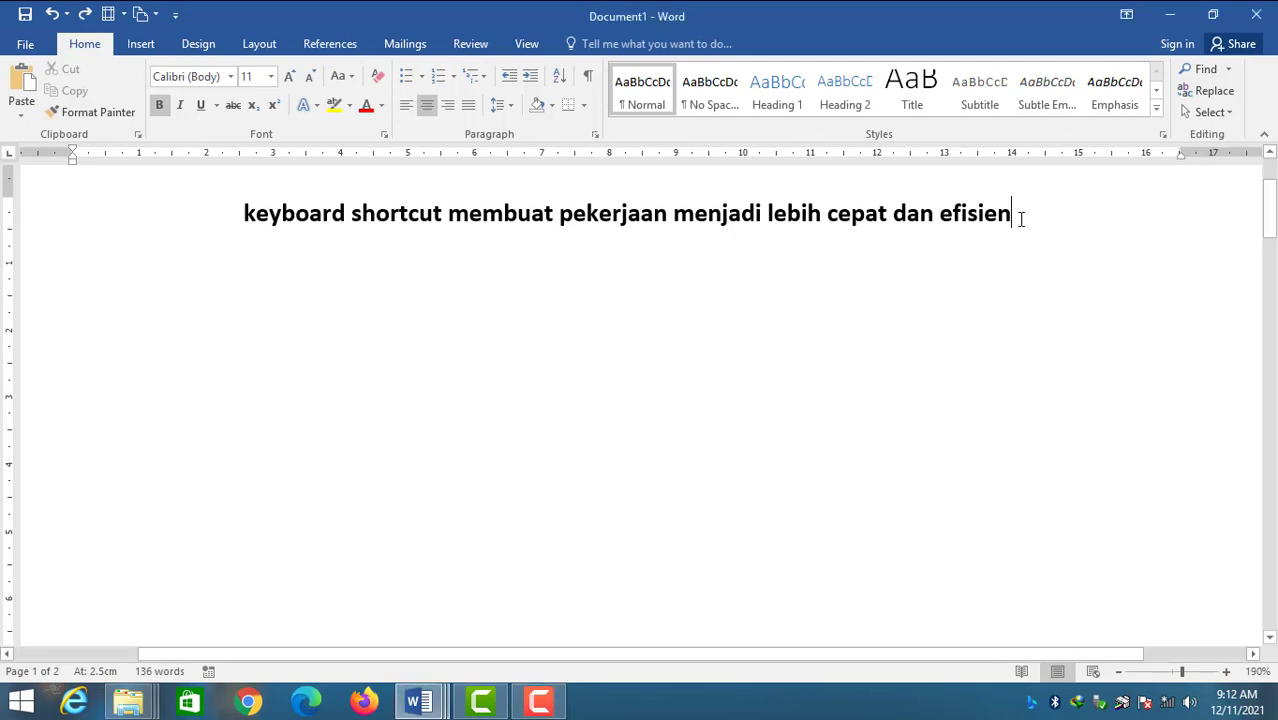
Step: Delete the last three words, "cepat dan efisien", from the end of the bold line one word at a time
key(ctrl+BackSpace)
key(ctrl+BackSpace)
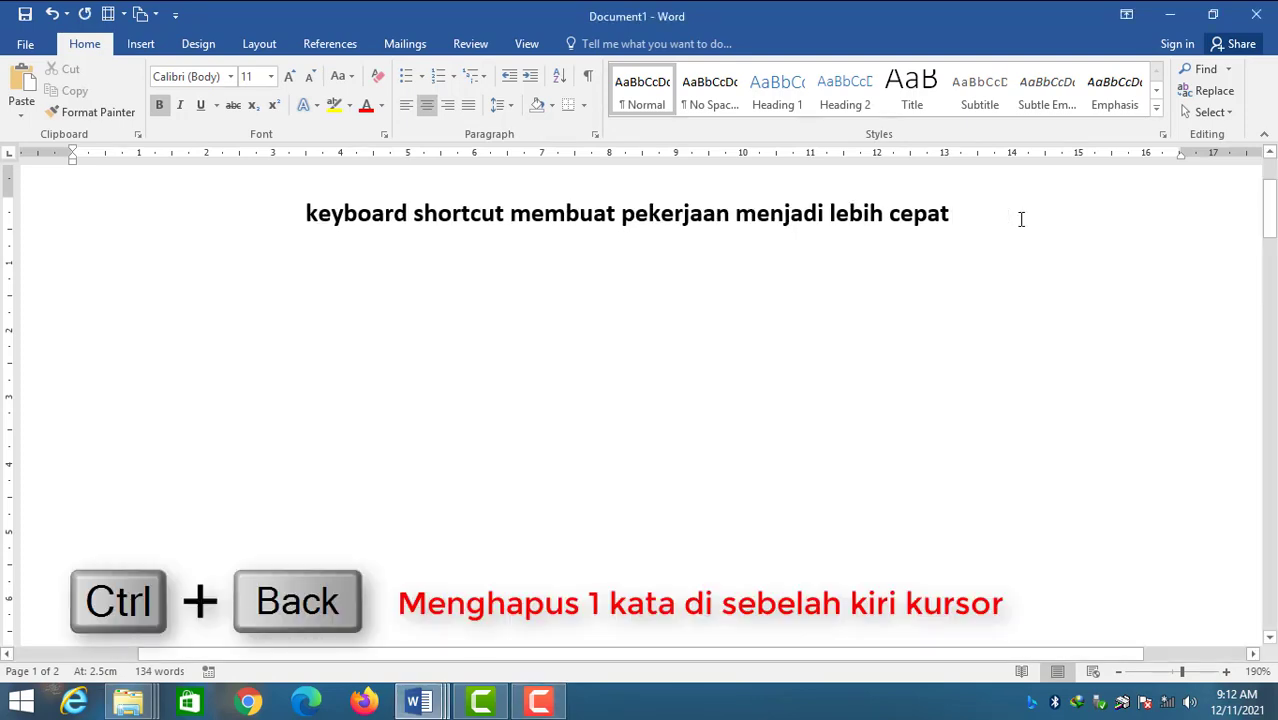
key(ctrl+BackSpace)
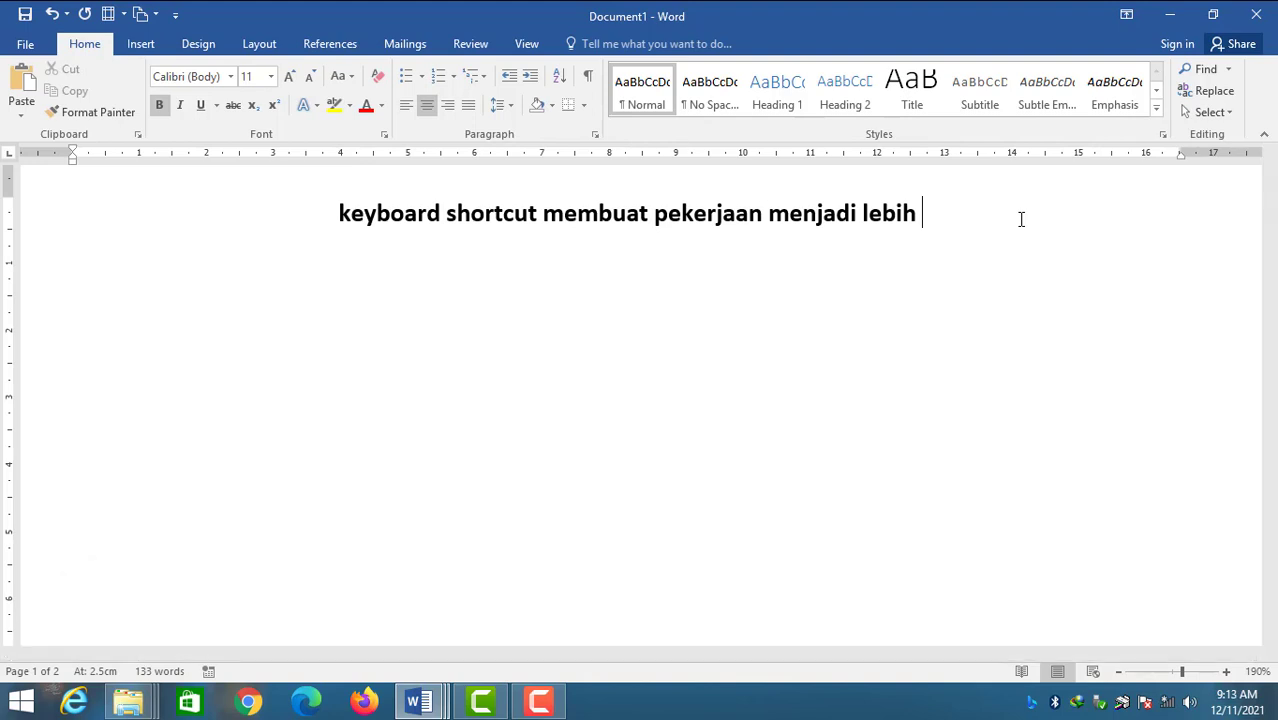
Step: Delete the three words "membuat pekerjaan menjadi" following "keyboard shortcut" one word at a time
click(543, 216)
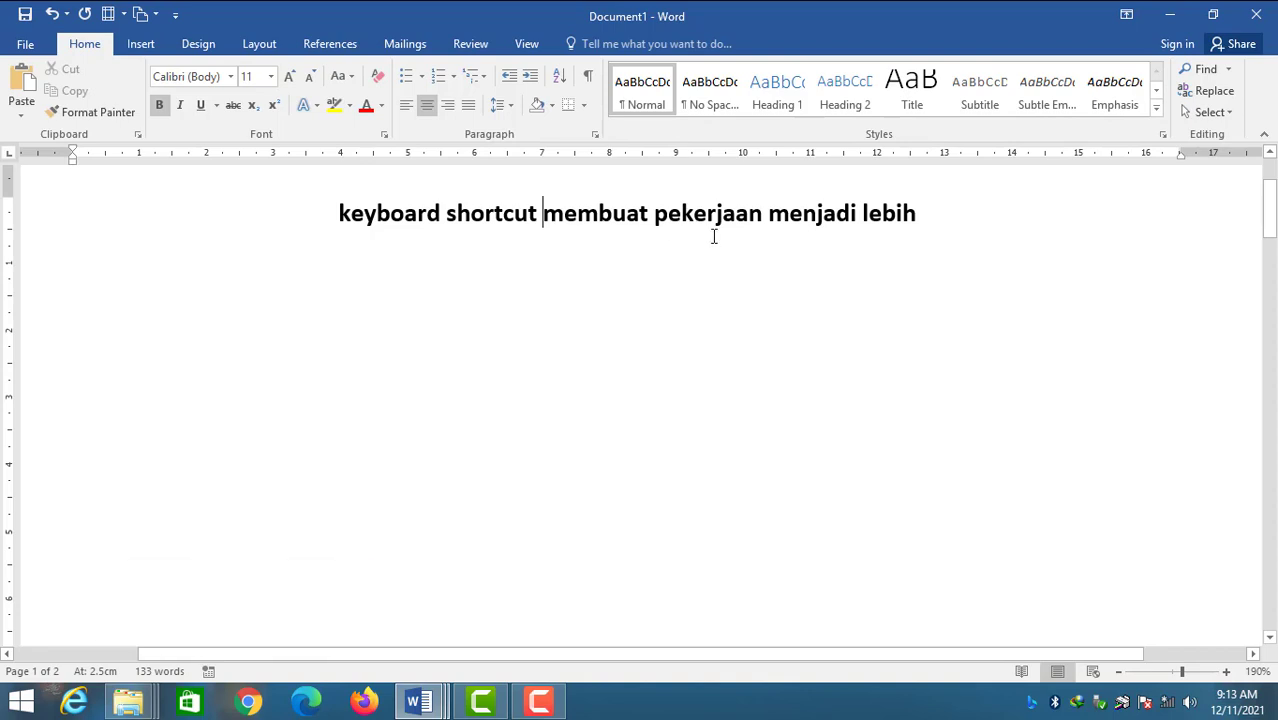
key(ctrl+Delete)
key(ctrl+Delete)
key(ctrl+Delete)
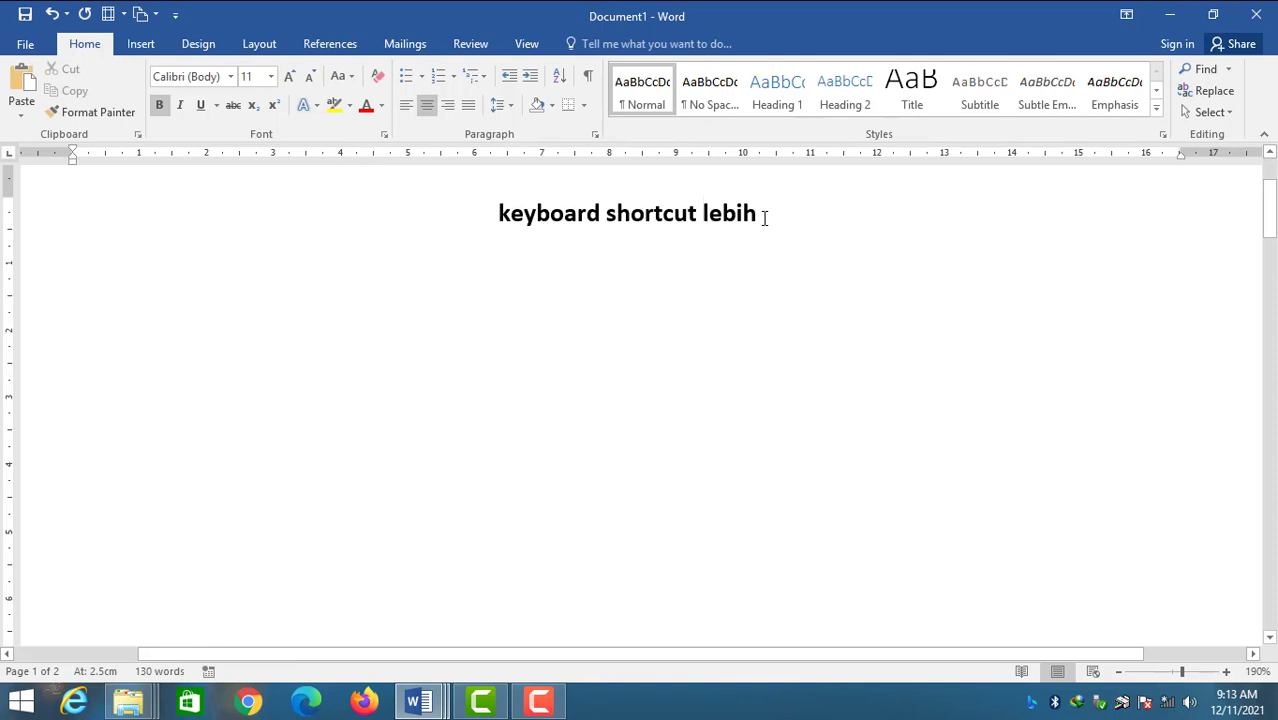
Step: Undo all the word deletions in the bold line
key(ctrl+z)
key(ctrl+z)
key(ctrl+z)
key(ctrl+z)
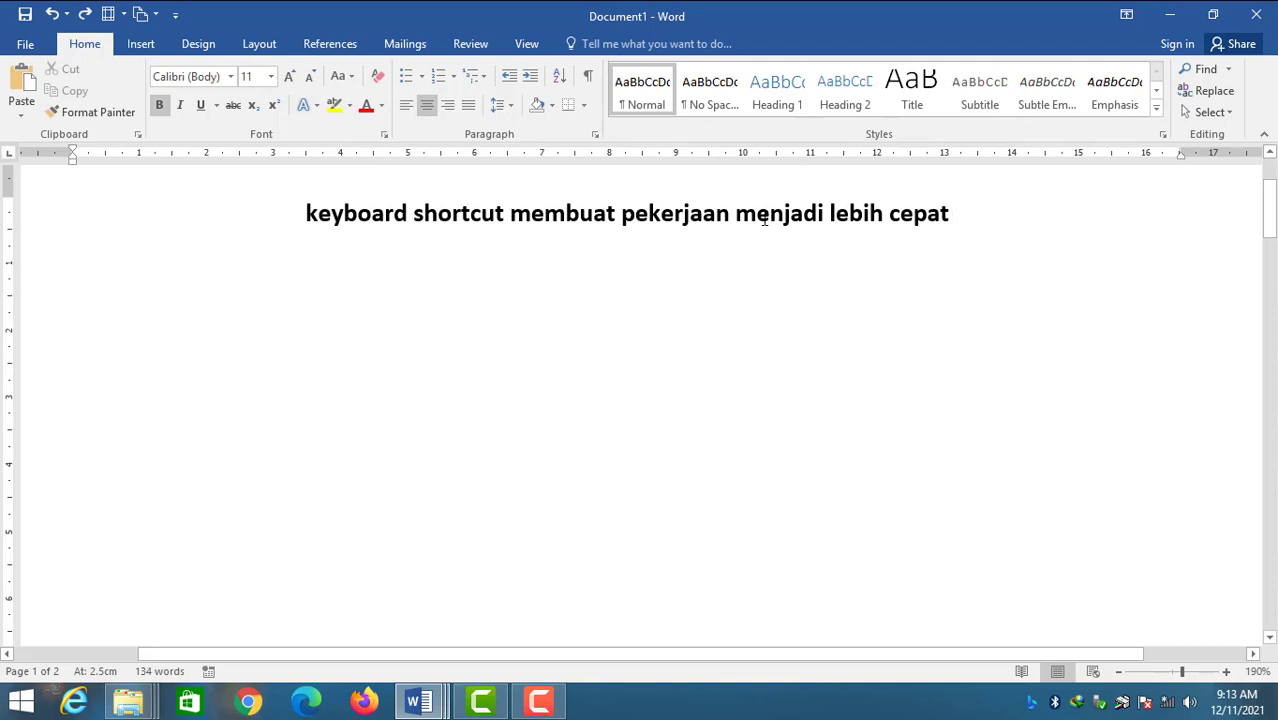
key(ctrl+z)
key(ctrl+z)
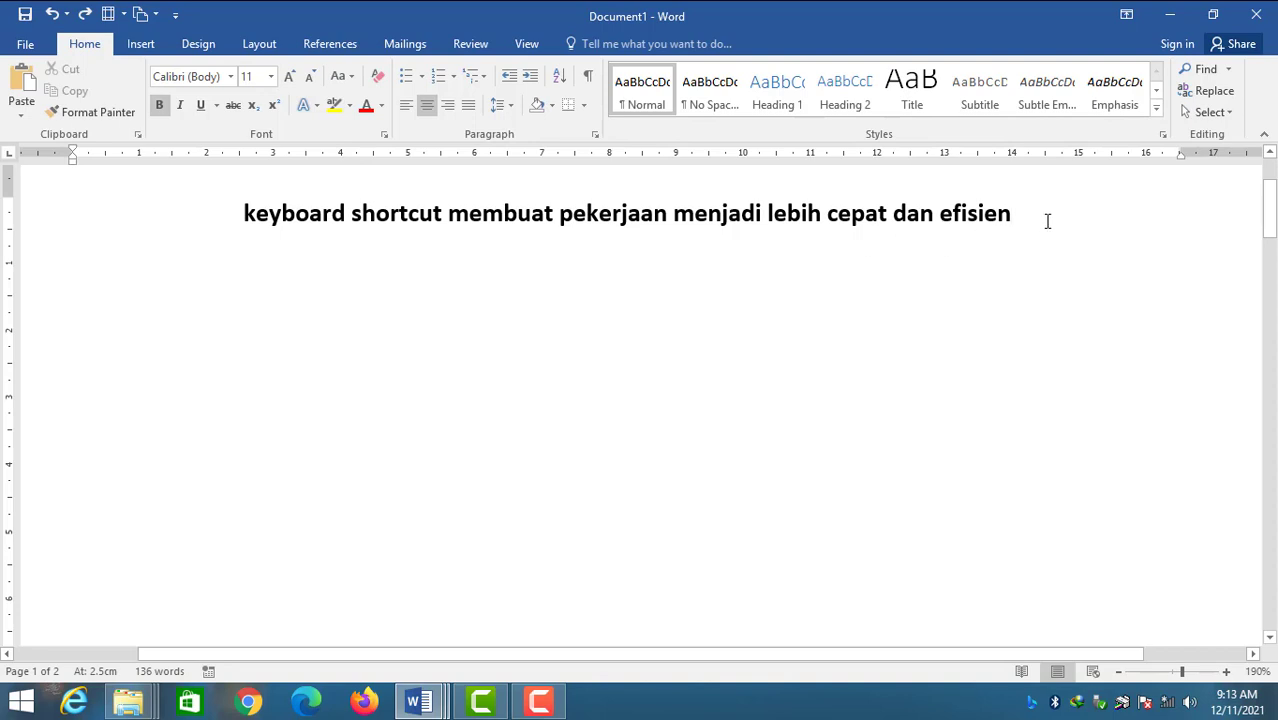
Step: Select the whole bold line and cycle its letter case through capitalized words and all capitals back to lowercase
key(shift+Left)
key(shift+Left)
key(ctrl+shift+Left)
key(ctrl+shift+Left)
key(ctrl+shift+Left)
key(ctrl+shift+Left)
key(ctrl+shift+Left)
key(ctrl+shift+Left)
key(ctrl+shift+Left)
key(ctrl+shift+Left)
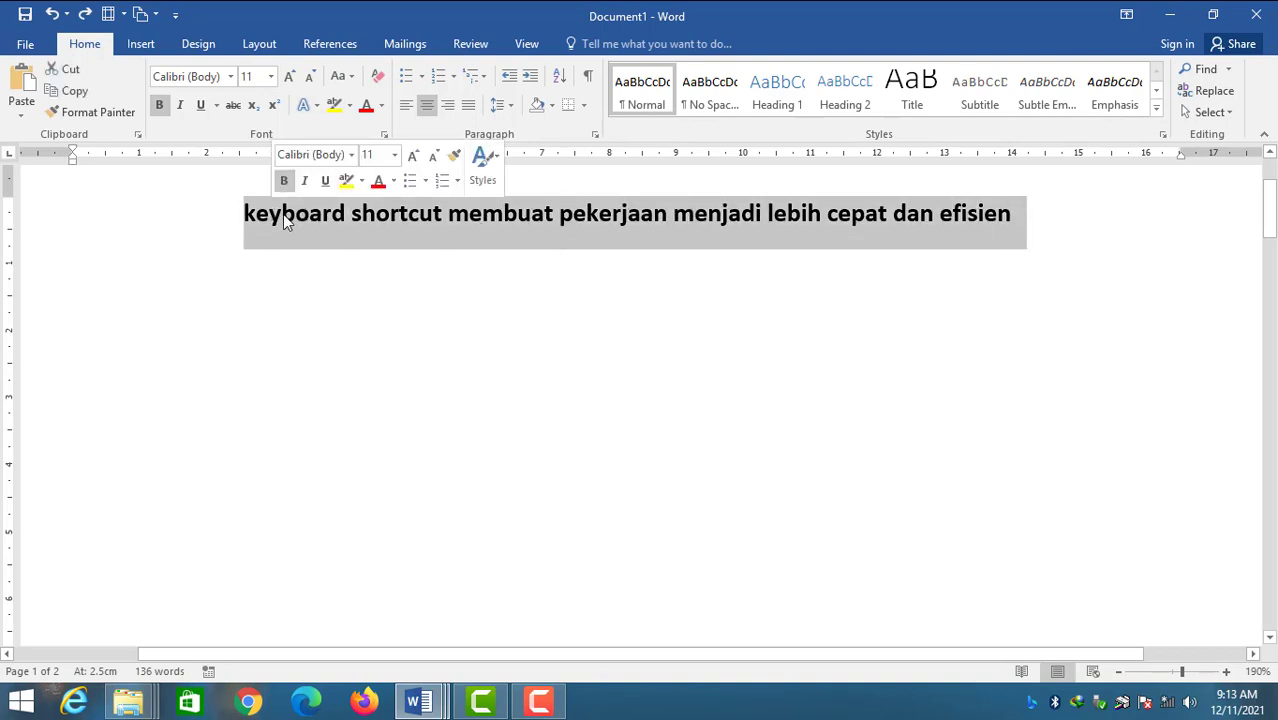
key(shift+F3)
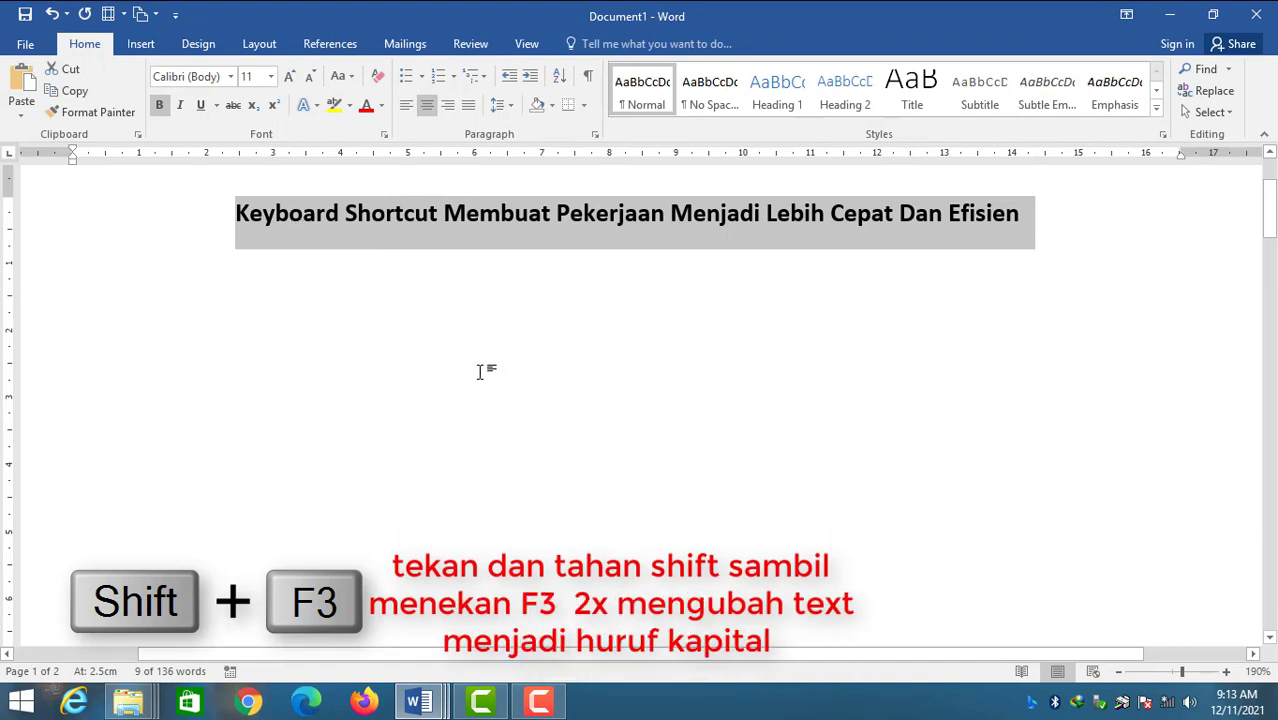
key(shift+F3)
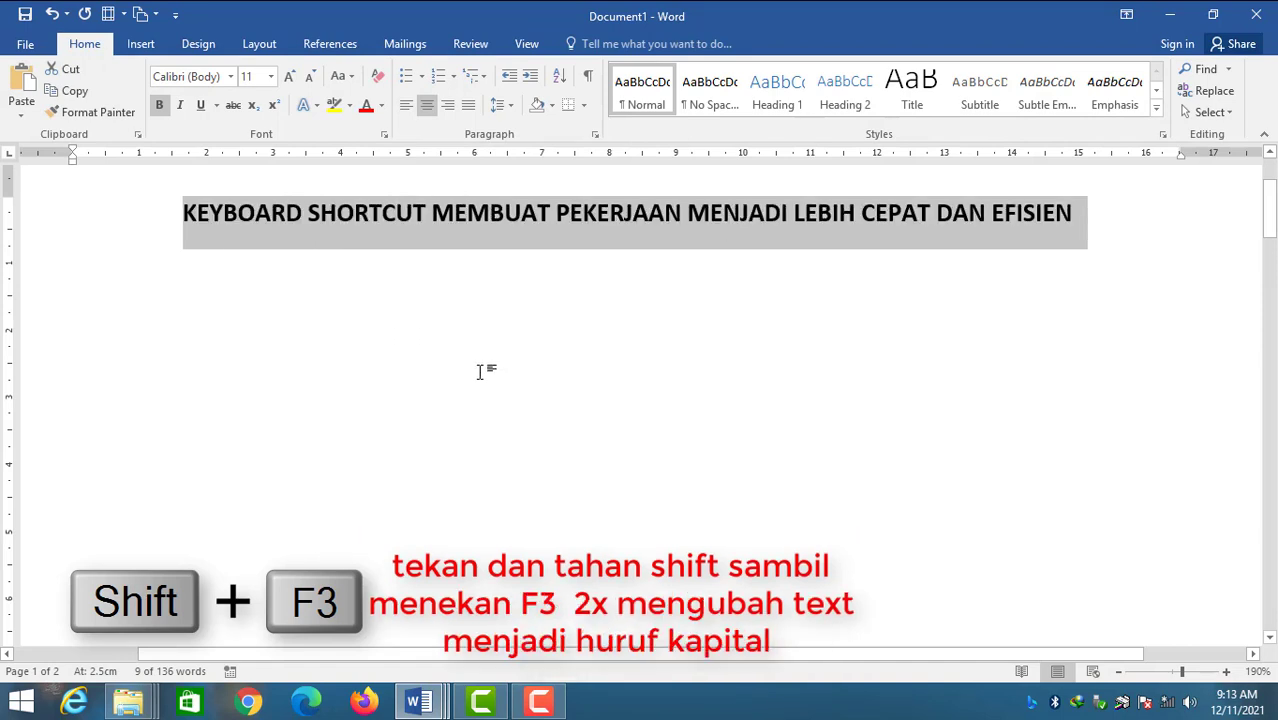
key(shift+F3)
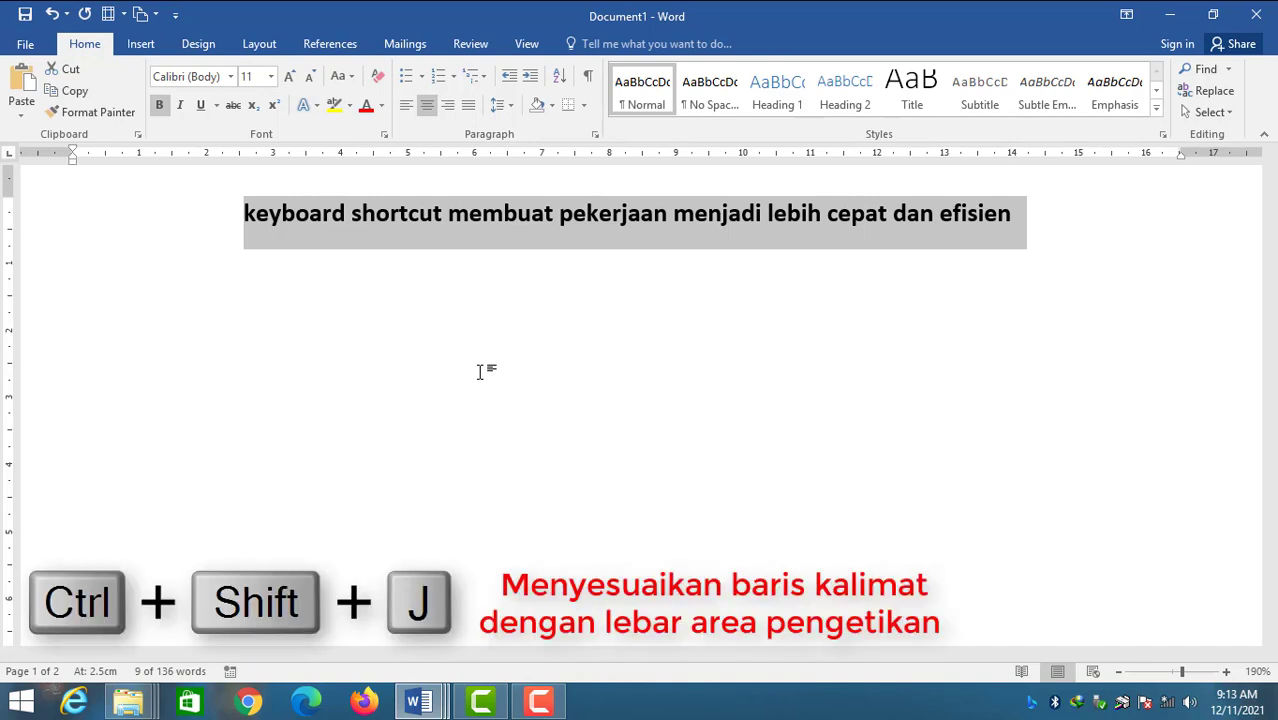
Step: Distribute the selected line across the full text width and return it to centered alignment
key(ctrl+shift+j)
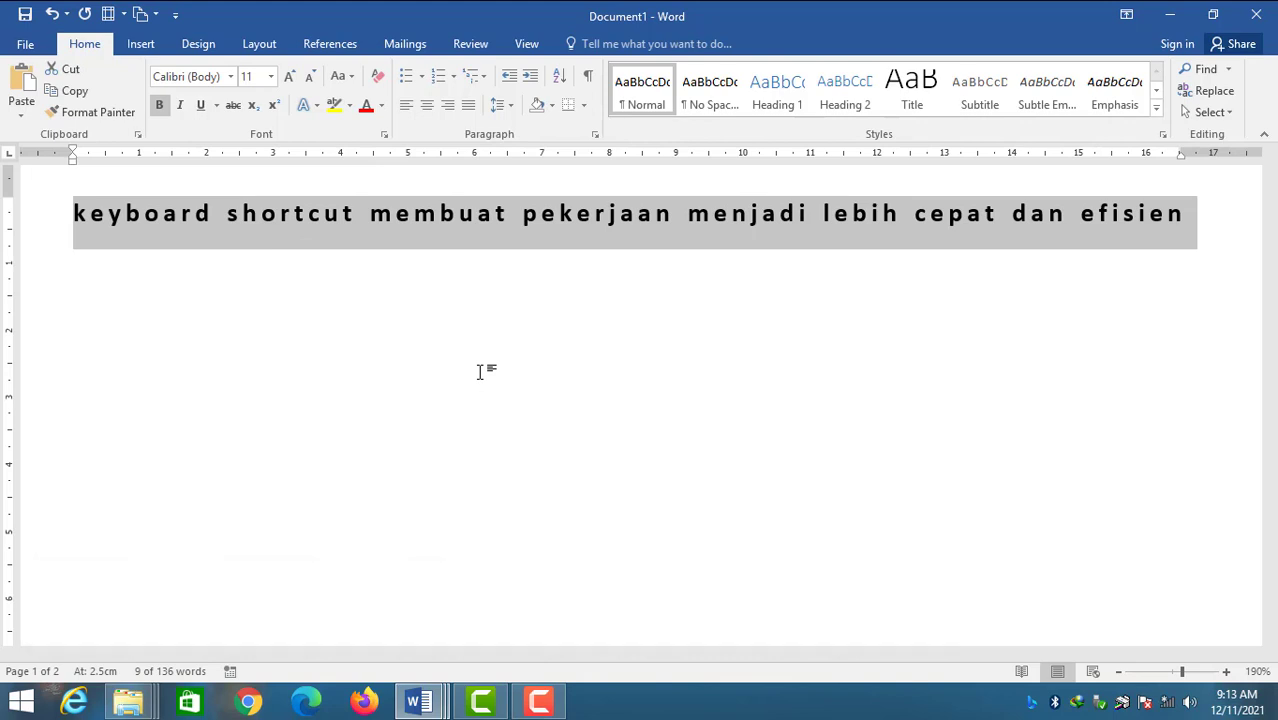
key(ctrl+e)
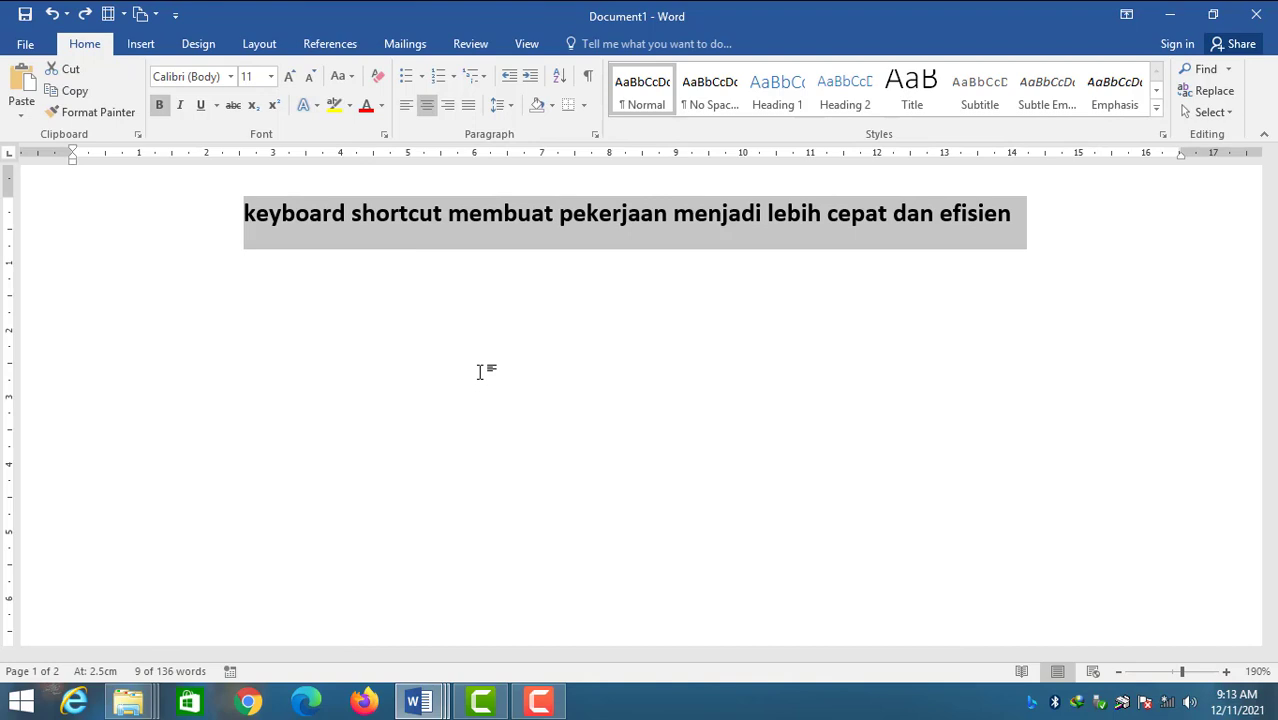
key(ctrl+shift+q)
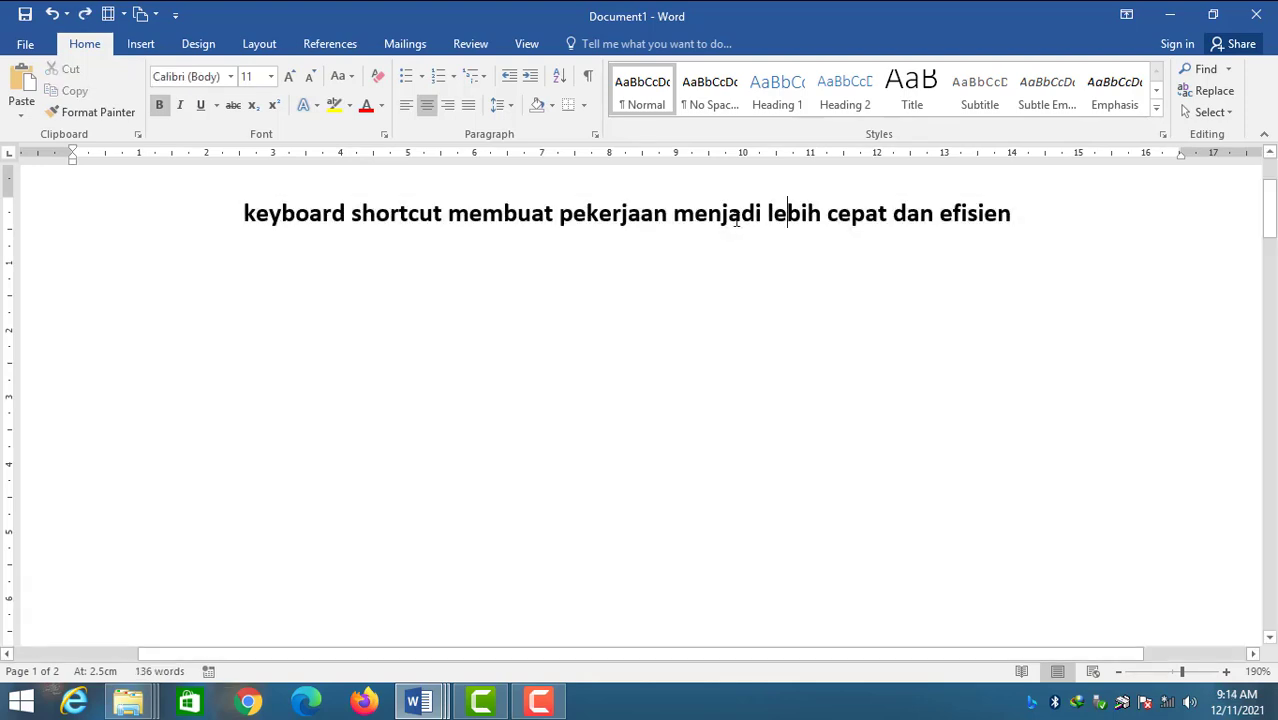
Step: Enclose "menjadi lebih cepat dan efisien" in field braces
double_click(728, 213)
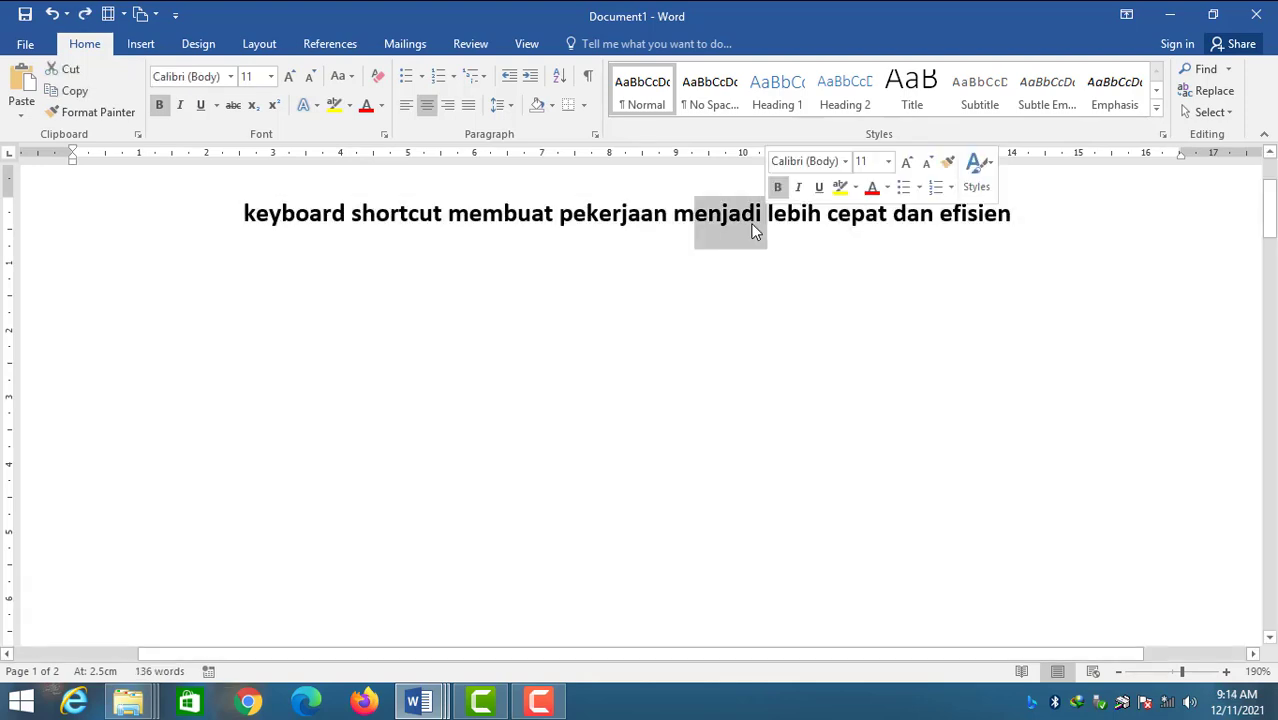
click(676, 213)
drag(675, 212, 995, 231)
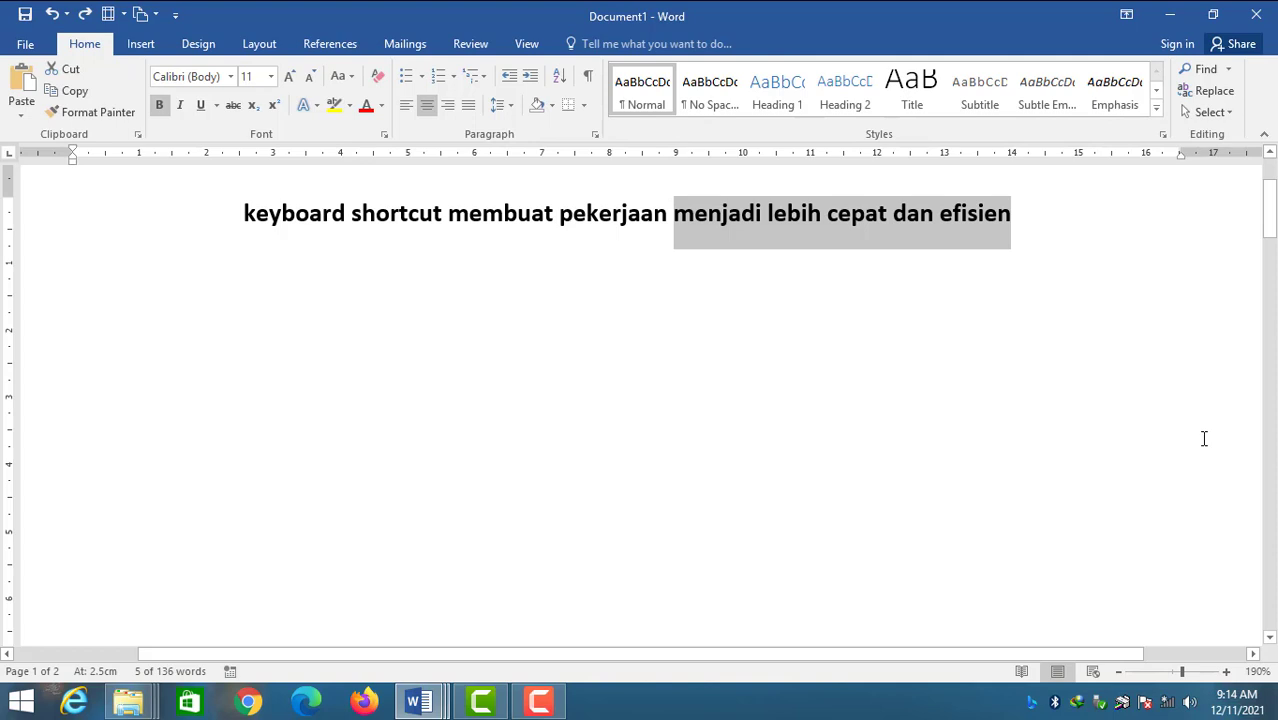
key(ctrl+F9)
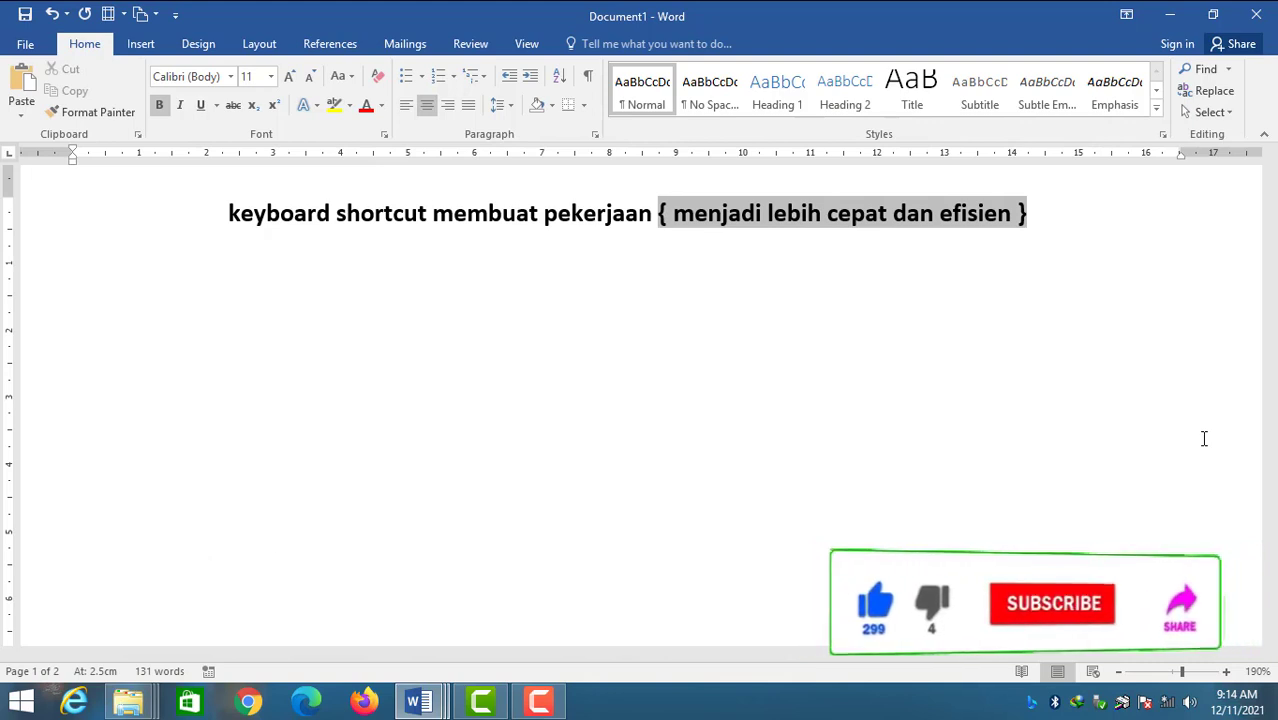
key(ctrl+z)
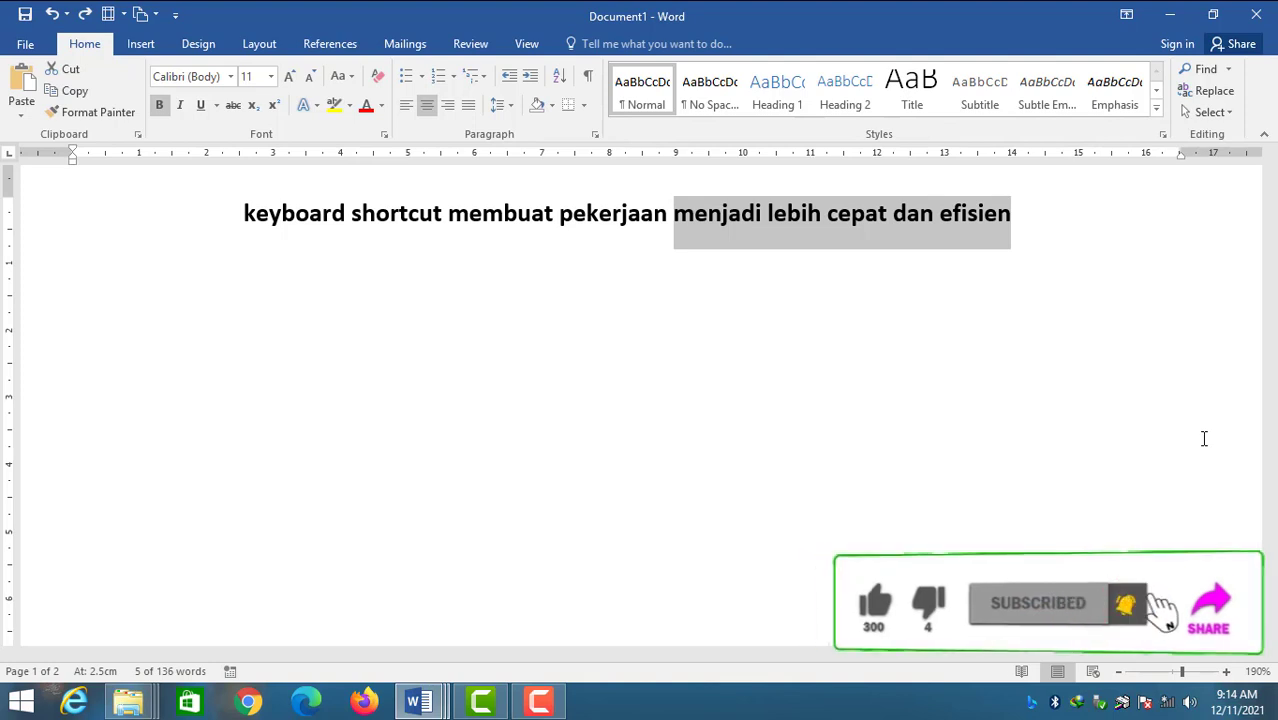
key(ctrl+F9)
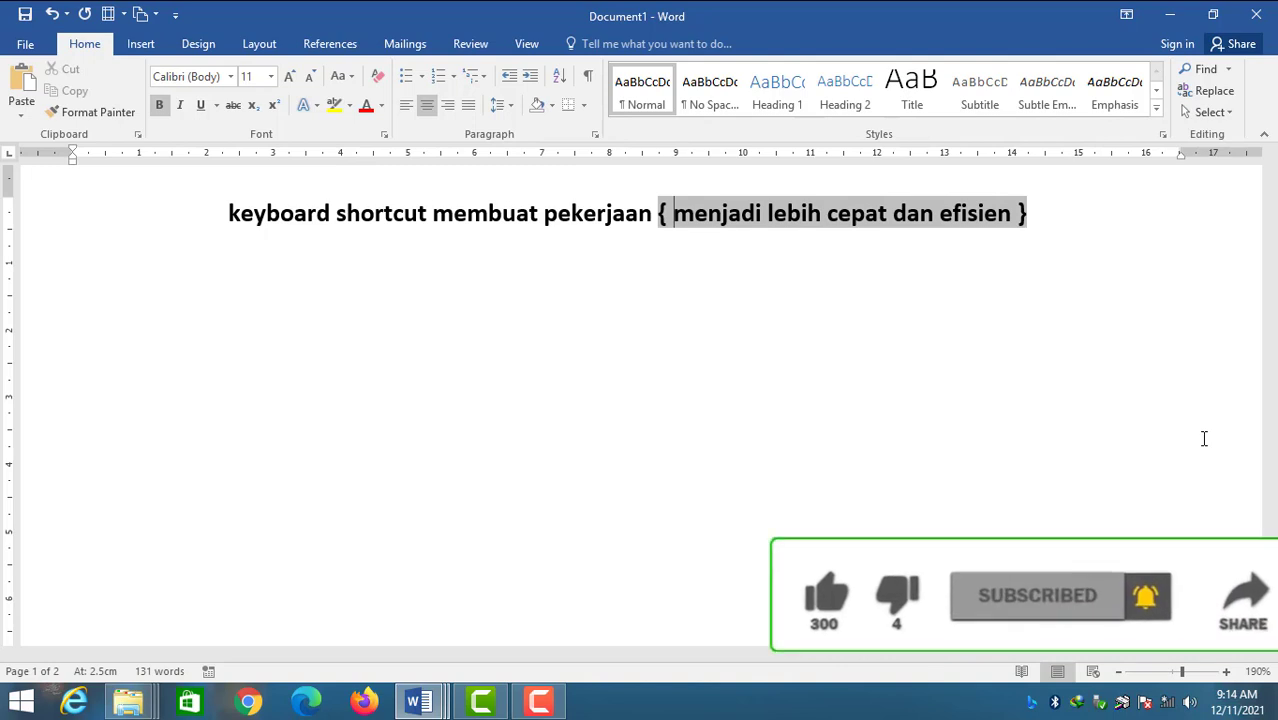
Step: Check the document's Word Count statistics and close the dialog
key(ctrl+shift+g)
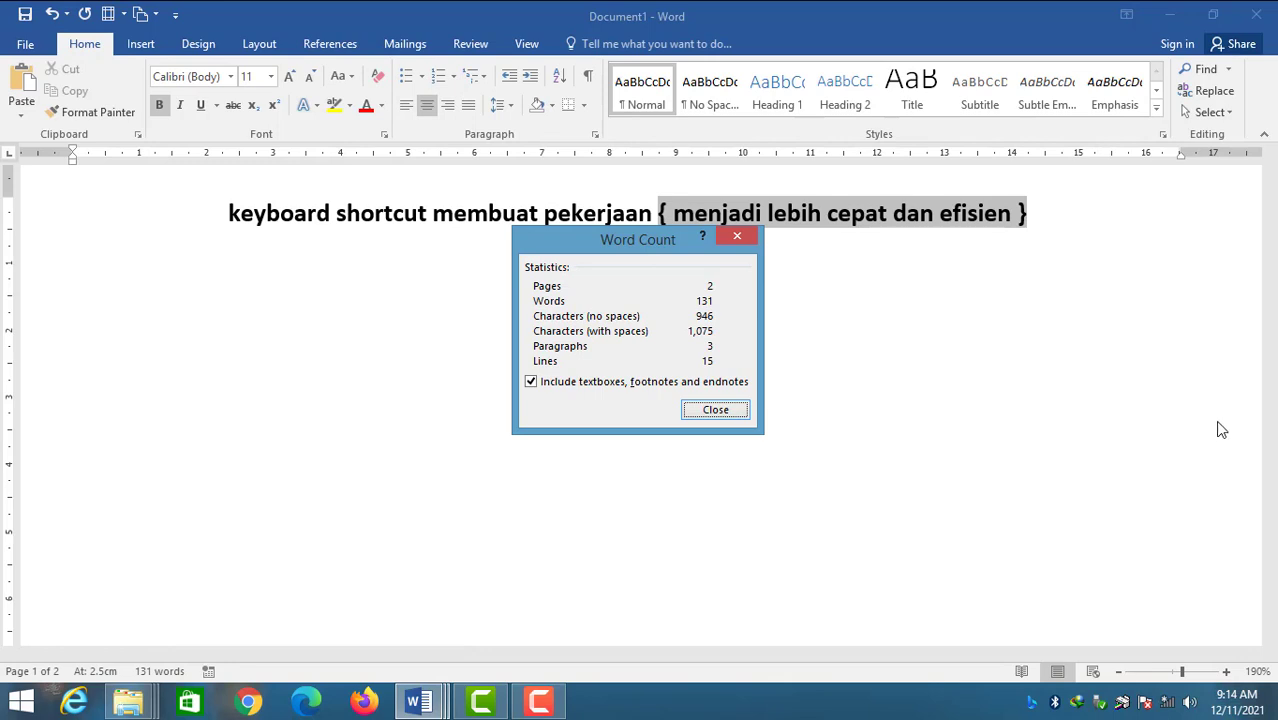
click(729, 411)
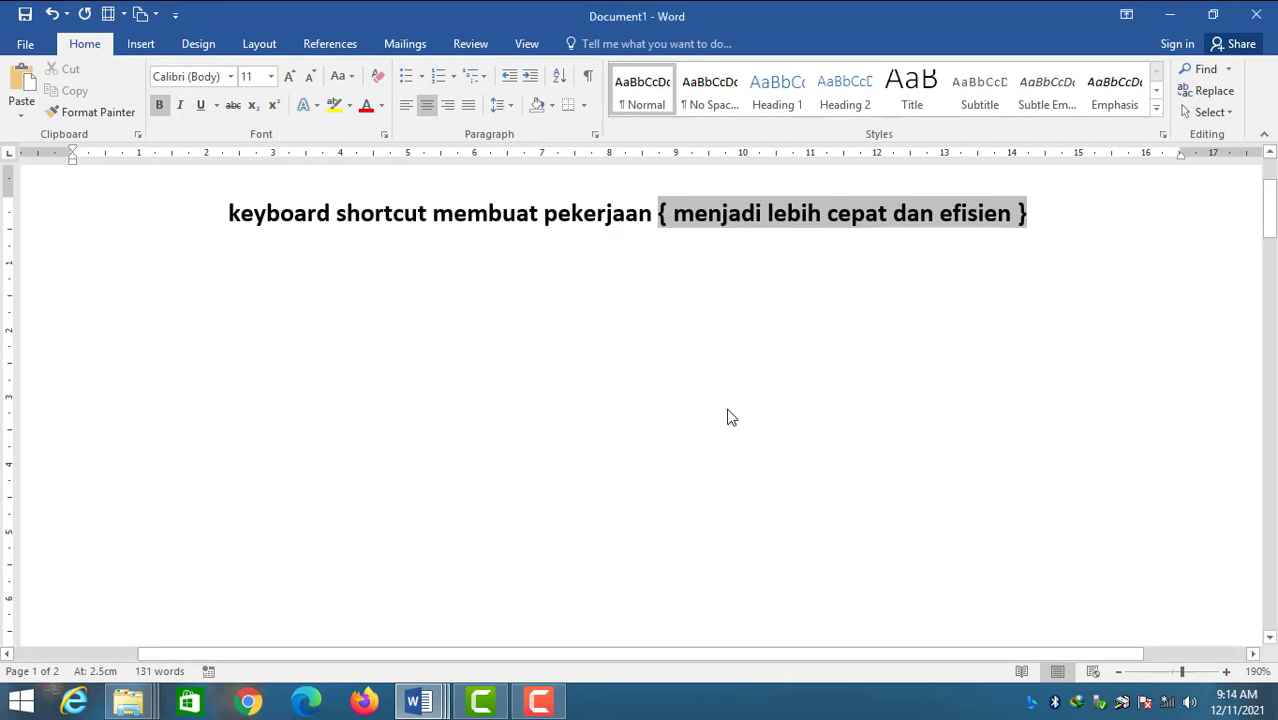